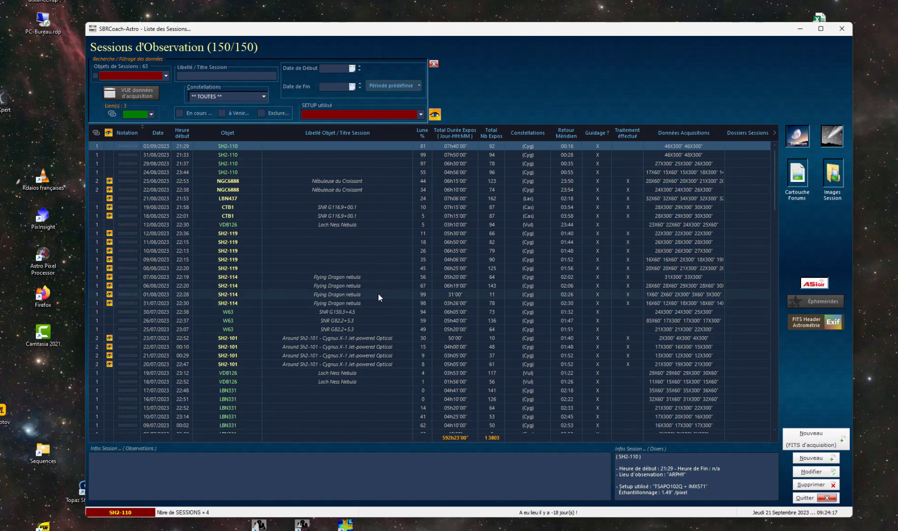
Look through the observation sessions list down to the older entries and back to the most recent ones.
scroll(379, 293, down, 4)
scroll(379, 288, down, 7)
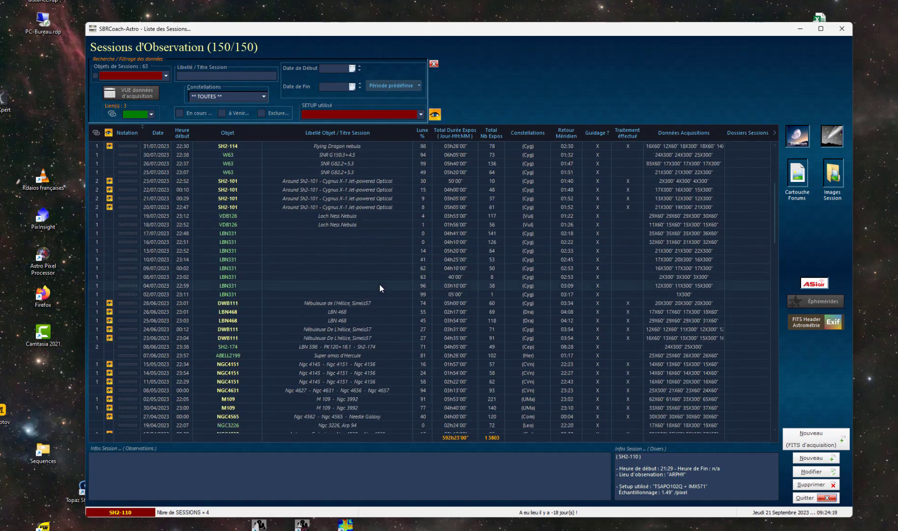
scroll(380, 288, down, 9)
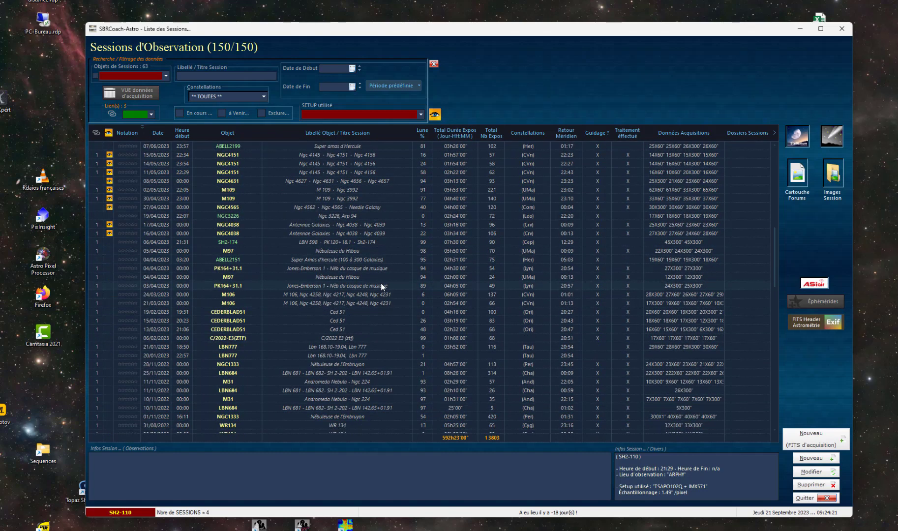
scroll(381, 283, down, 1)
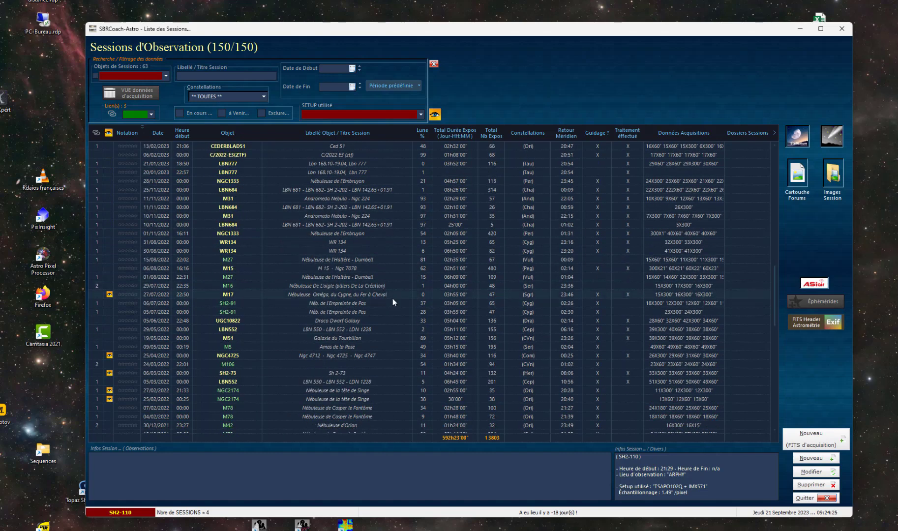
scroll(392, 299, up, 2)
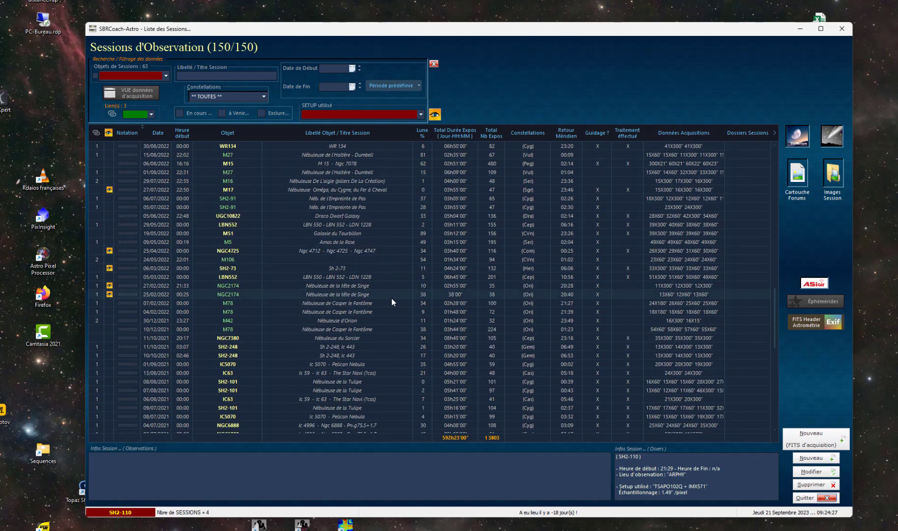
scroll(387, 302, up, 11)
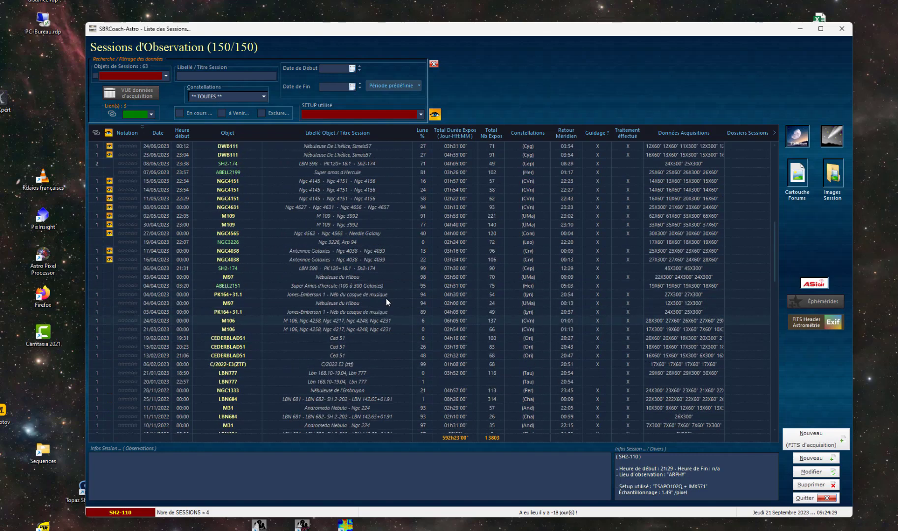
scroll(379, 306, up, 2)
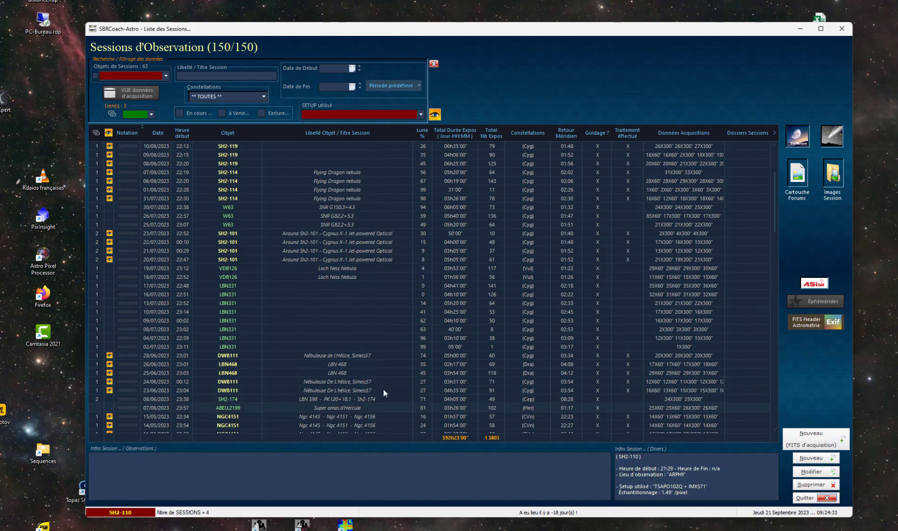
scroll(338, 266, up, 4)
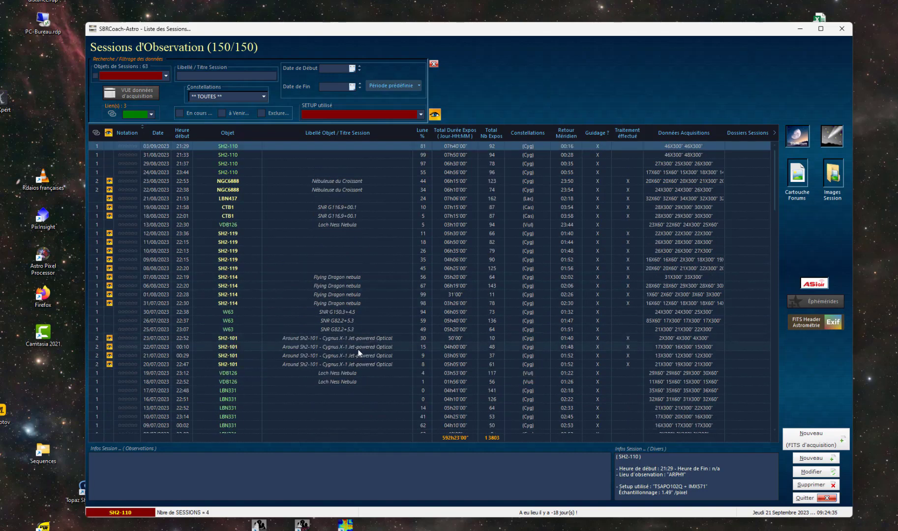
Open the CTB1 session of 19/08/2023, review its ephemeris and acquisition photo, and leave it without saving.
double_click(286, 206)
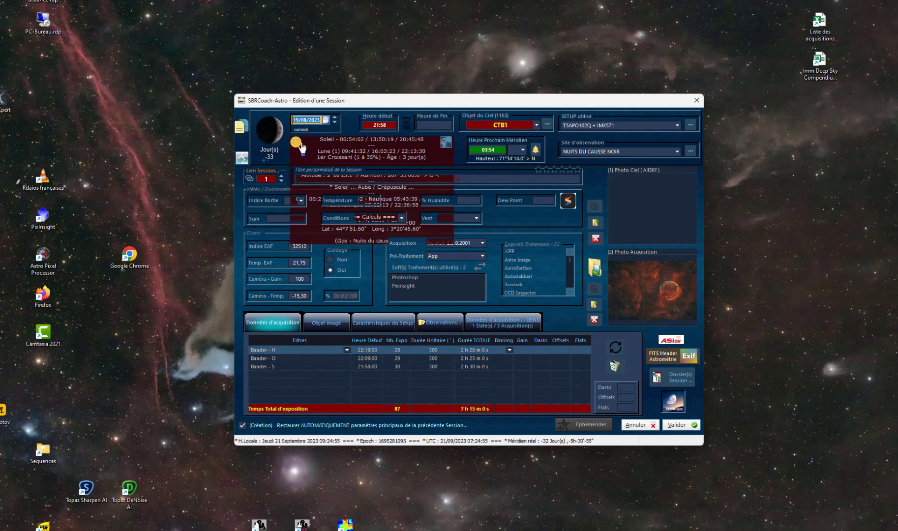
mouse_move(385, 163)
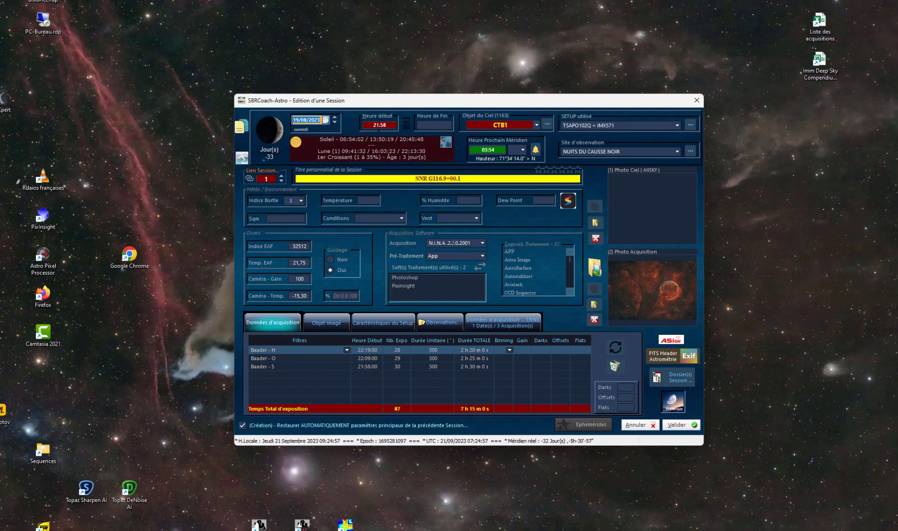
mouse_move(654, 298)
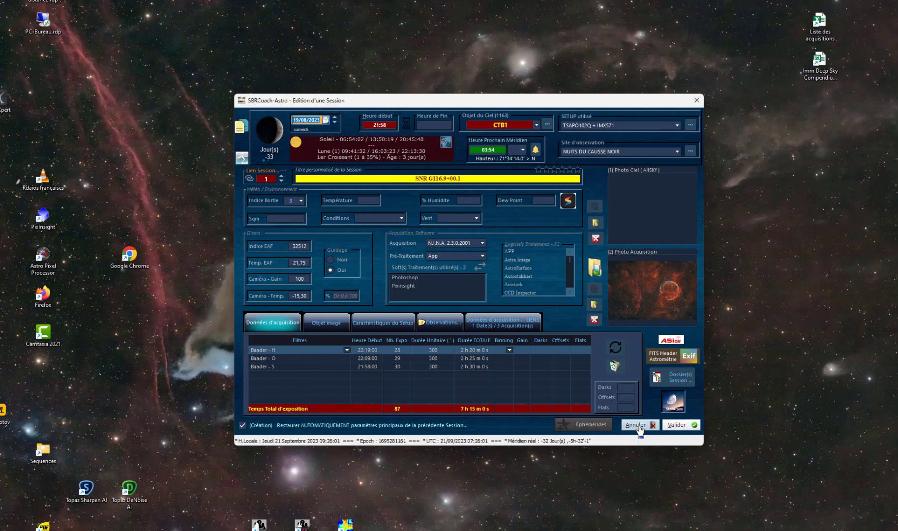
click(638, 426)
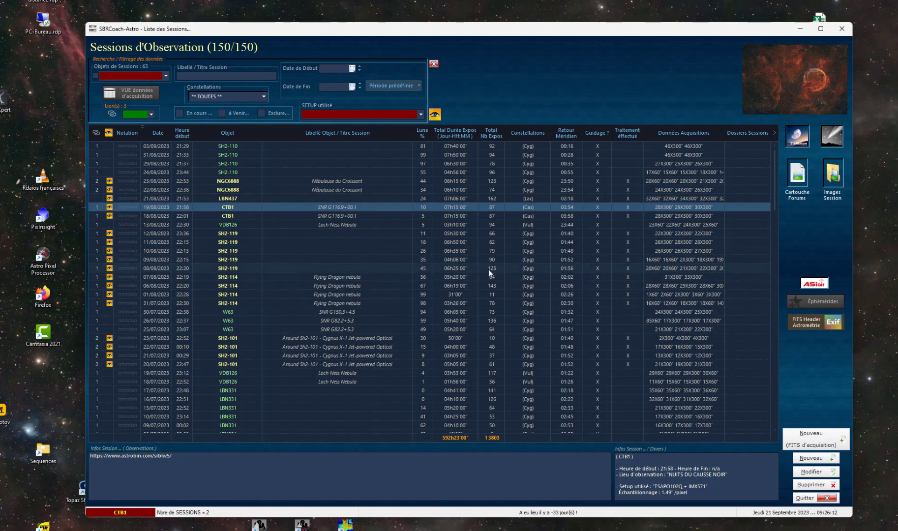
Create a new observation session with M31 as its sky object.
click(813, 459)
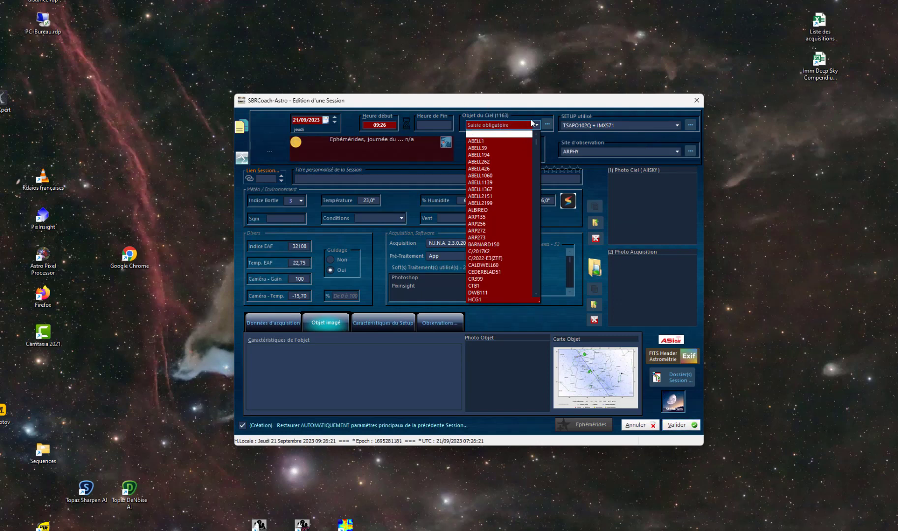
text(M31)
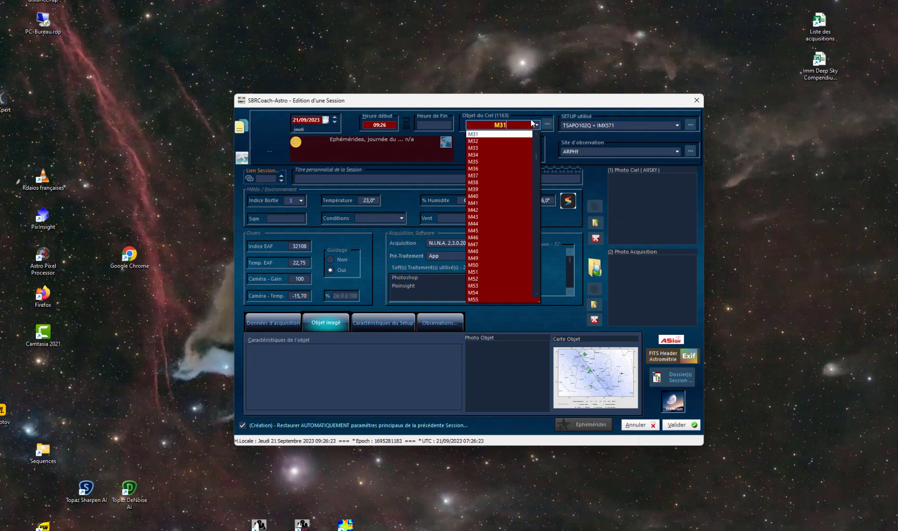
click(500, 135)
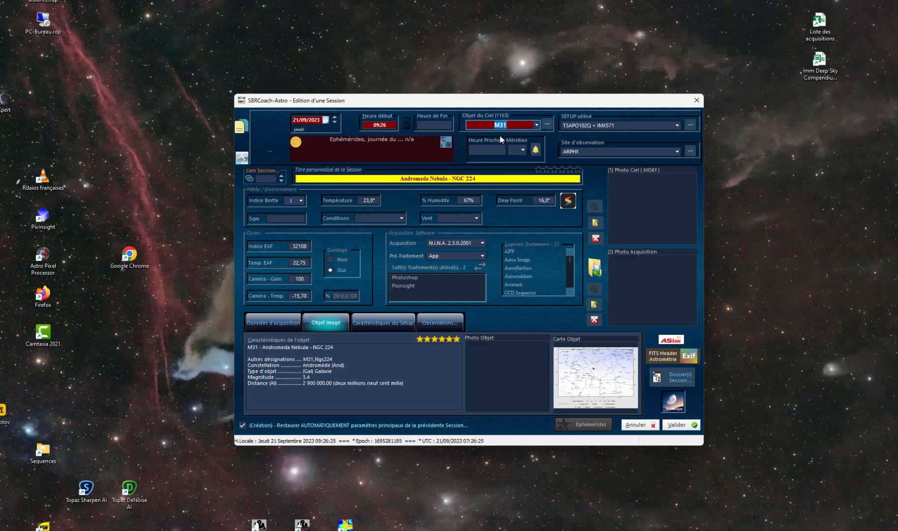
Set the session's observation site to DOMICILE and its equipment setup to RC8 + IMX571.
click(580, 152)
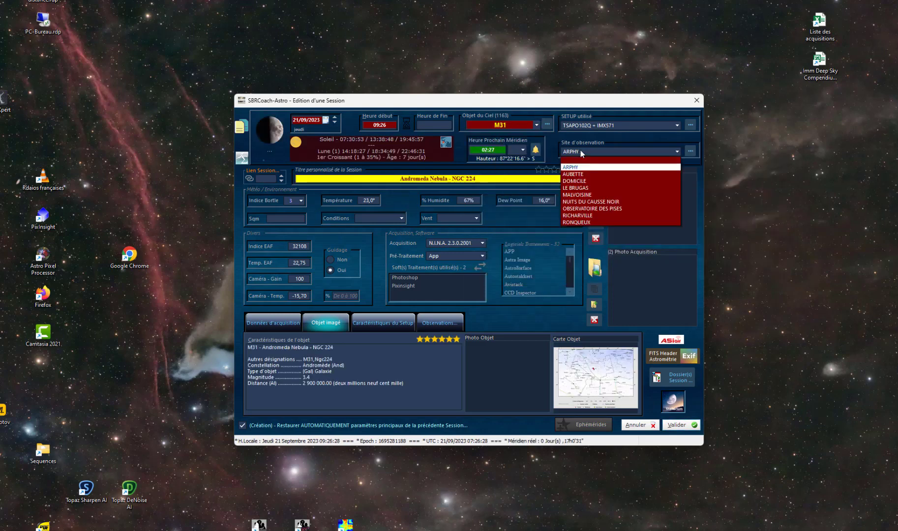
click(571, 181)
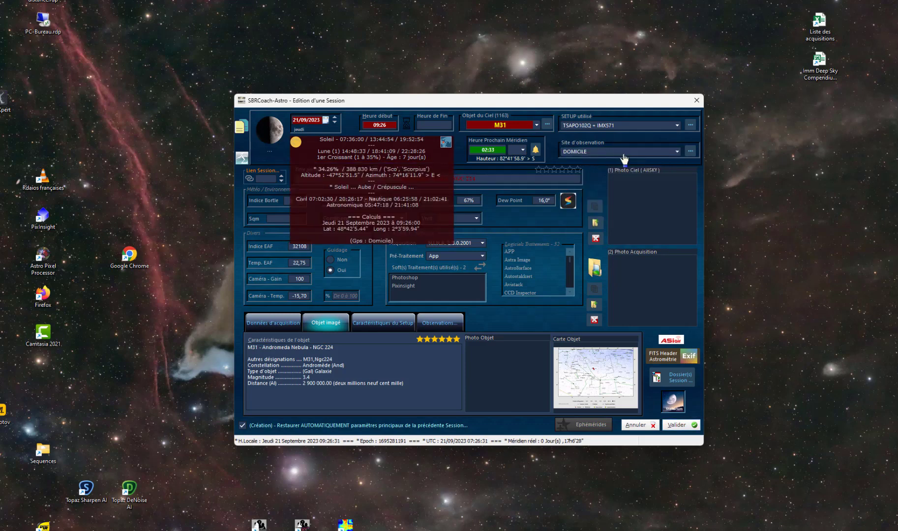
click(651, 125)
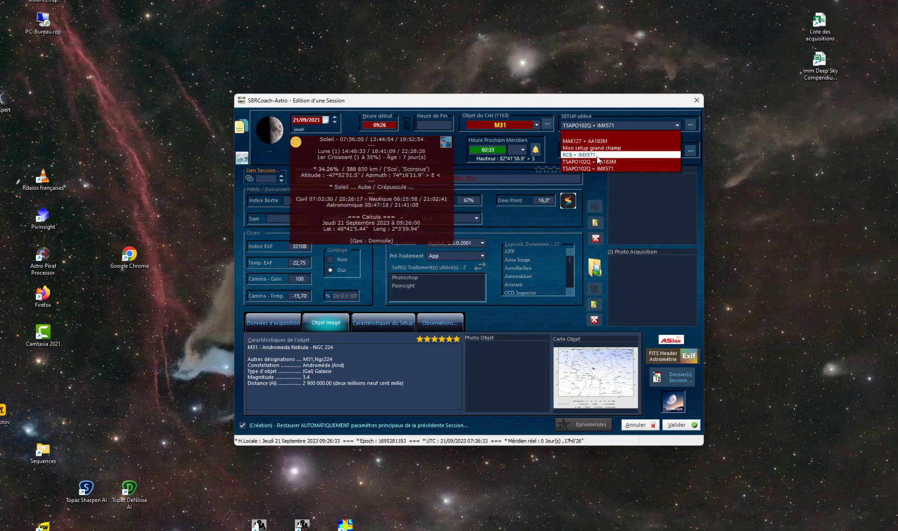
click(569, 155)
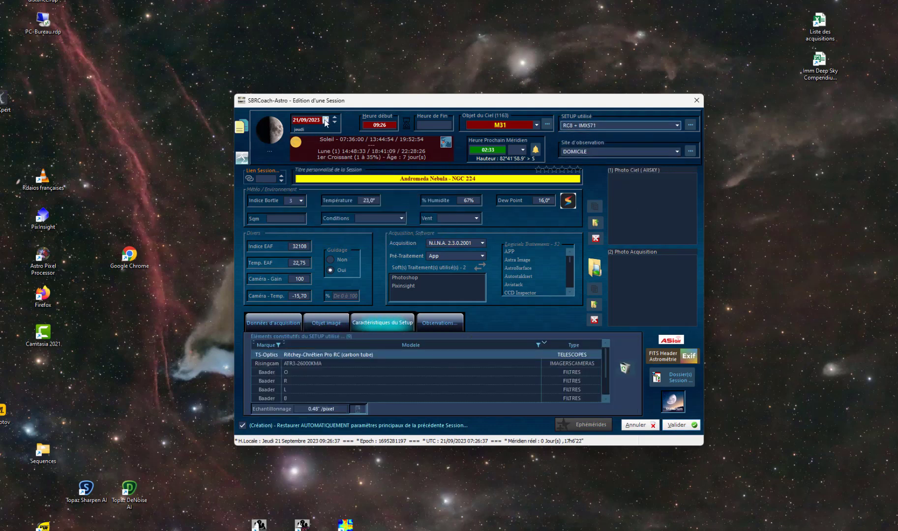
Set the session date to 09/08/2023 and the start time to 23:00.
click(325, 120)
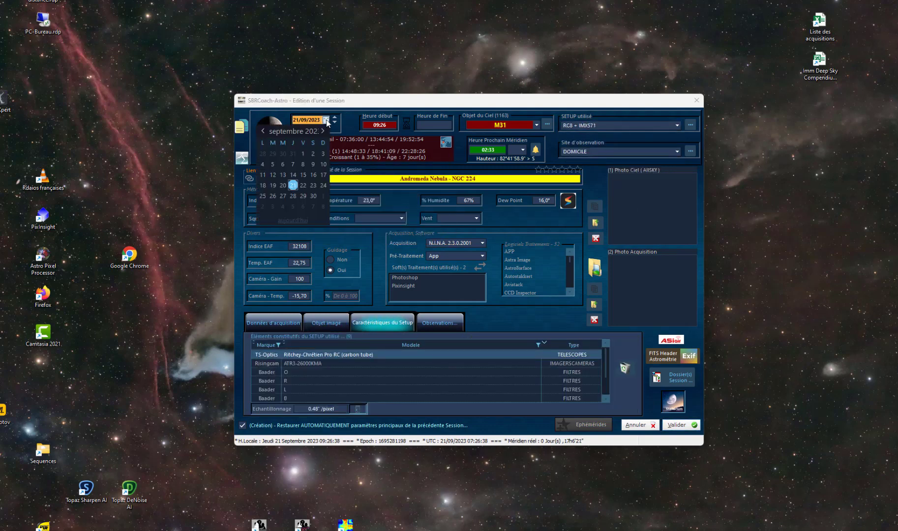
click(263, 132)
click(281, 164)
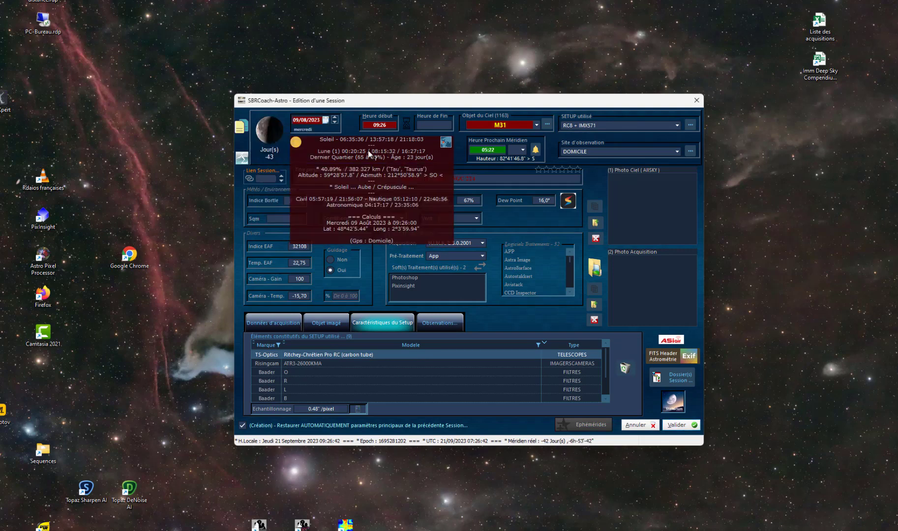
click(380, 125)
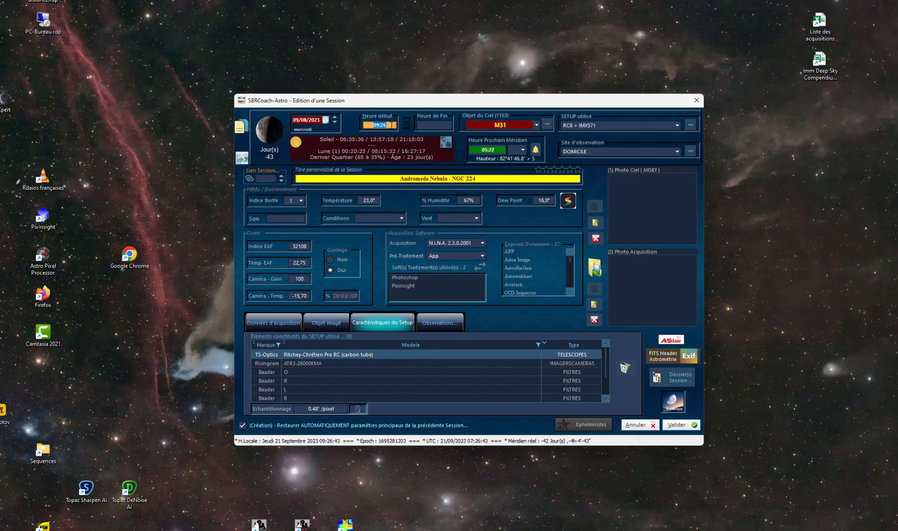
text(23:00)
key(Tab)
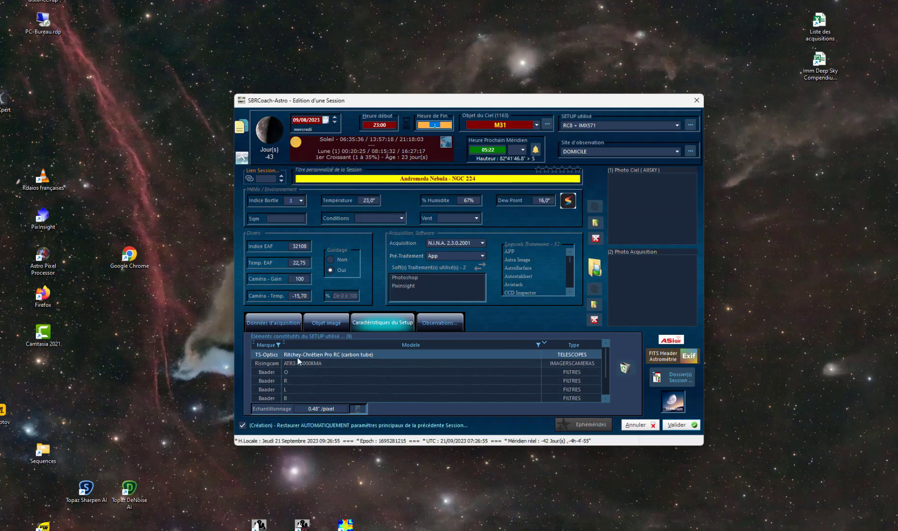
Add a Baader - L filter line to the acquisition data with 30 exposures of 300 seconds each.
click(264, 328)
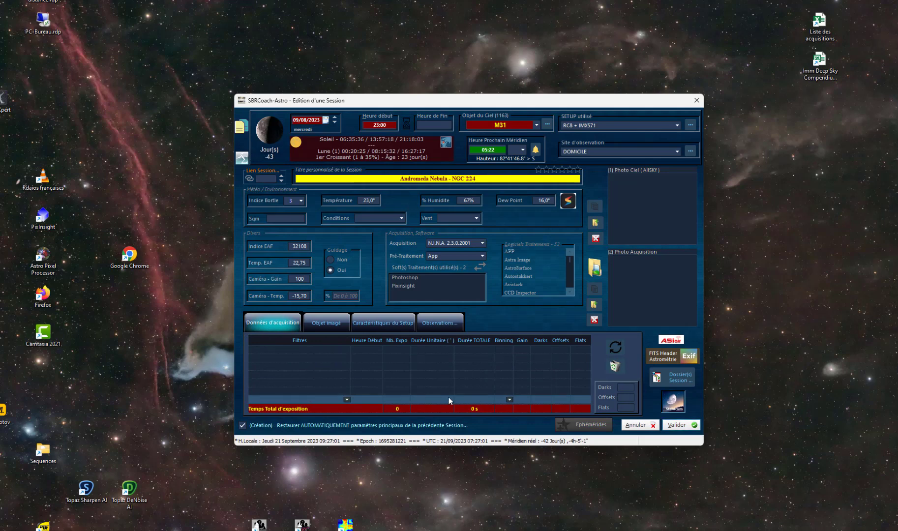
click(273, 349)
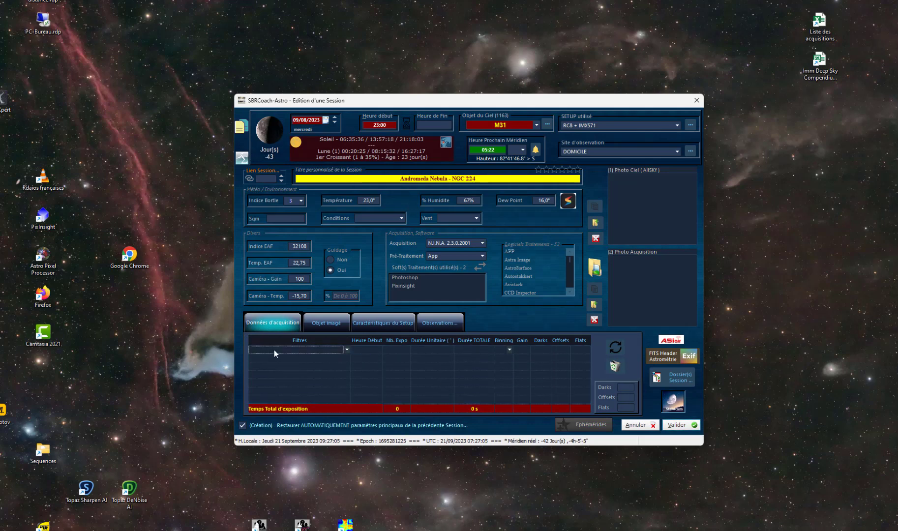
click(346, 349)
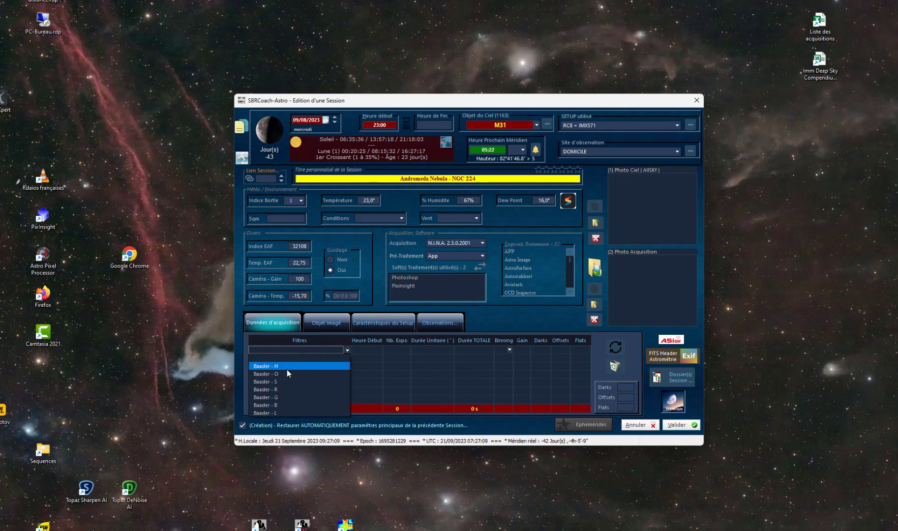
click(270, 412)
click(382, 352)
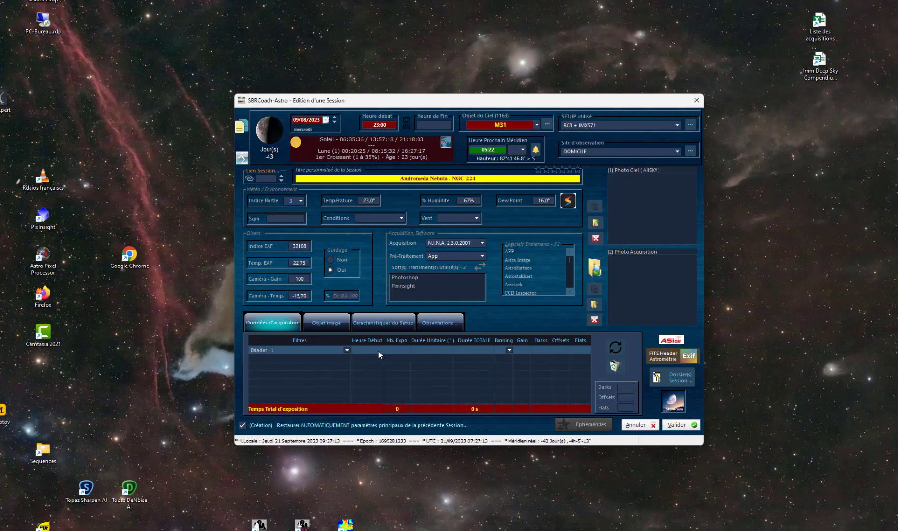
click(397, 351)
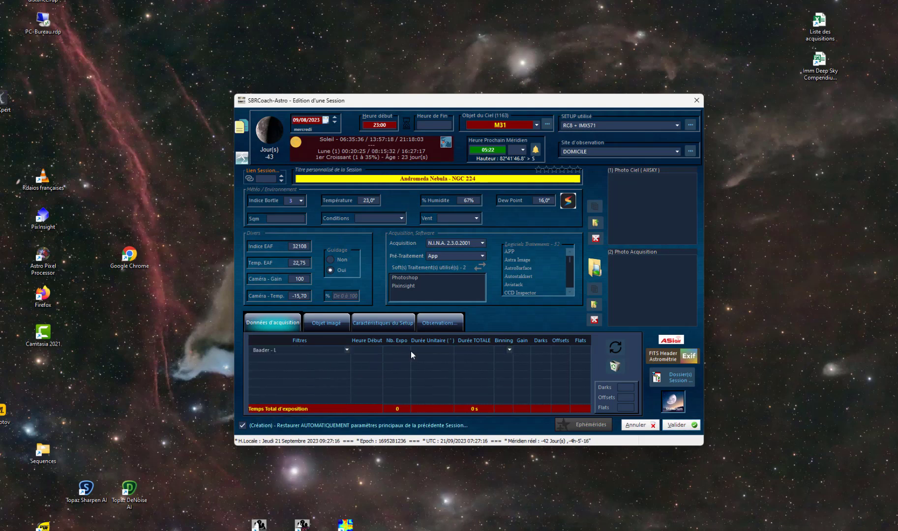
text(30)
text(300)
Add a second acquisition line for the Baader - R filter with 25 exposures of 60 seconds each.
click(286, 360)
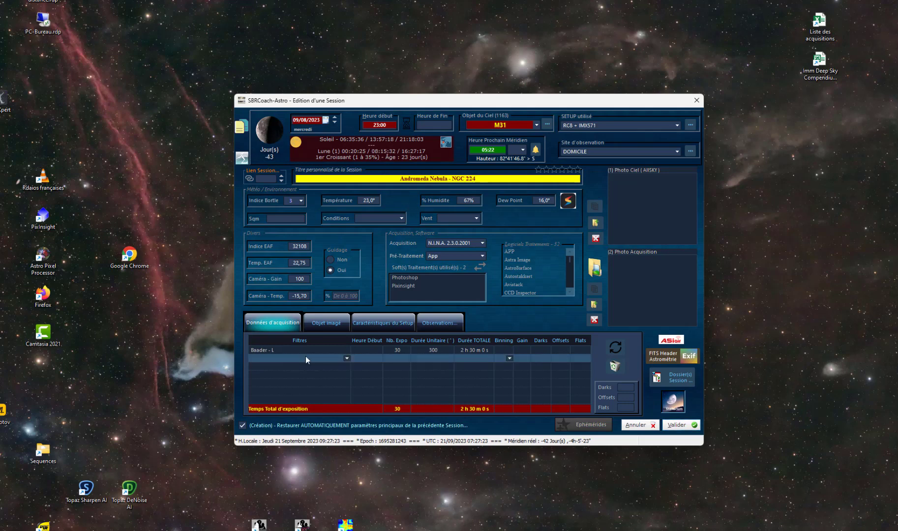
click(347, 358)
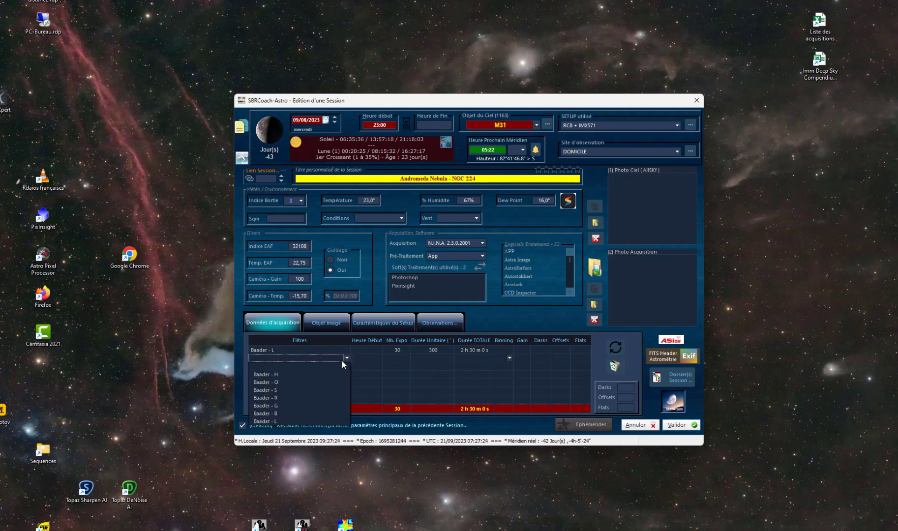
click(281, 398)
click(403, 358)
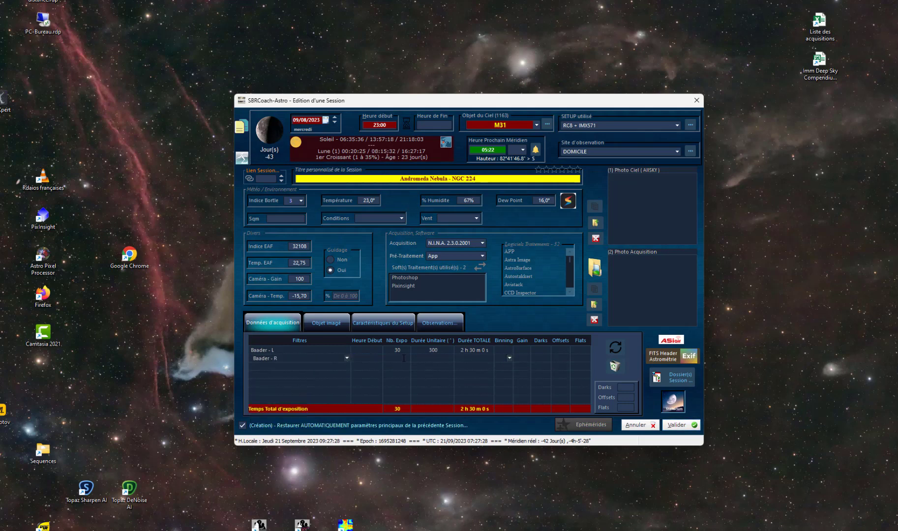
text(25)
click(456, 361)
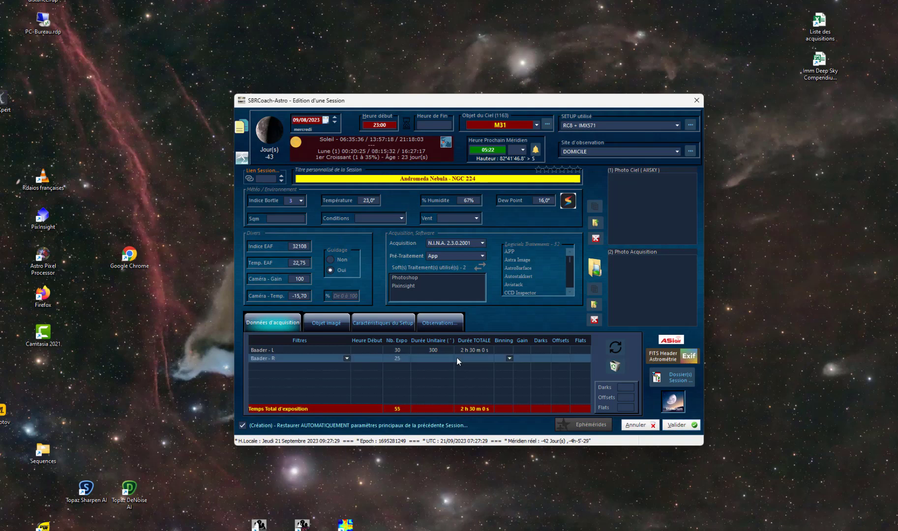
click(449, 359)
text(60)
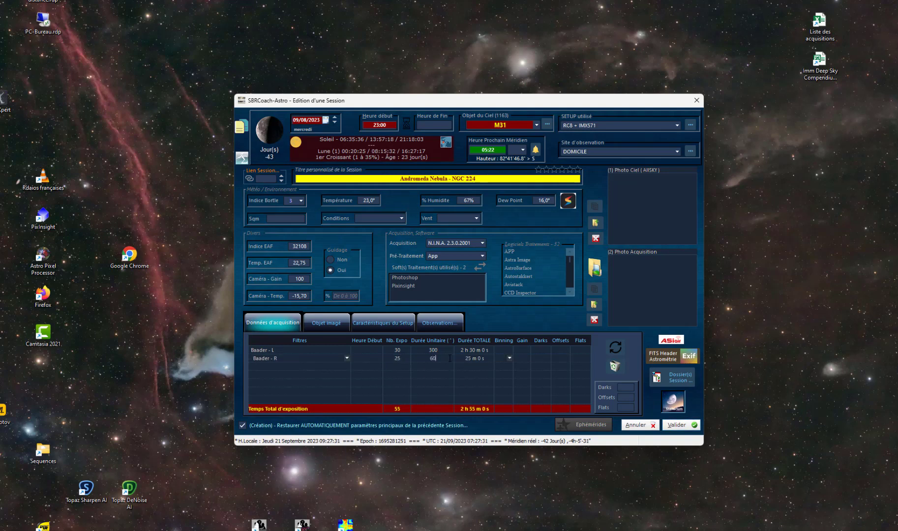
Add a third acquisition line for the Baader - G filter with 25 exposures of 60 seconds each.
click(321, 367)
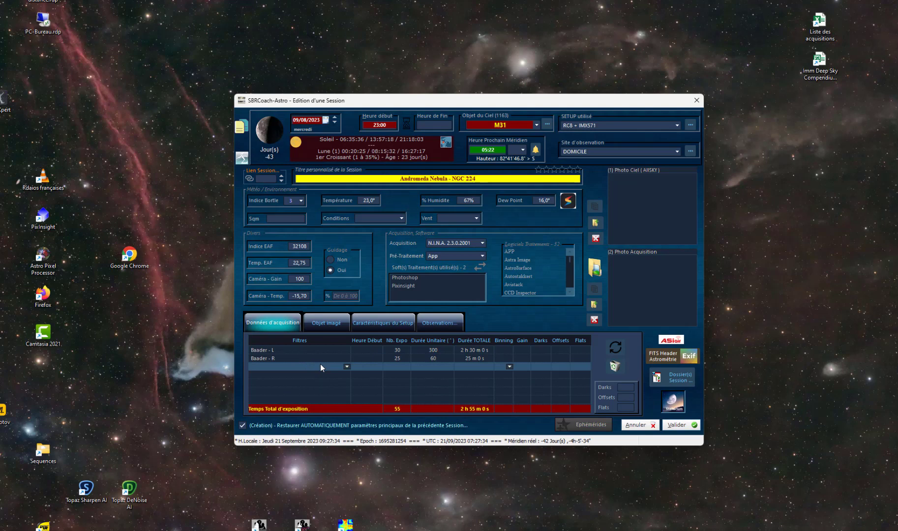
click(348, 366)
click(283, 414)
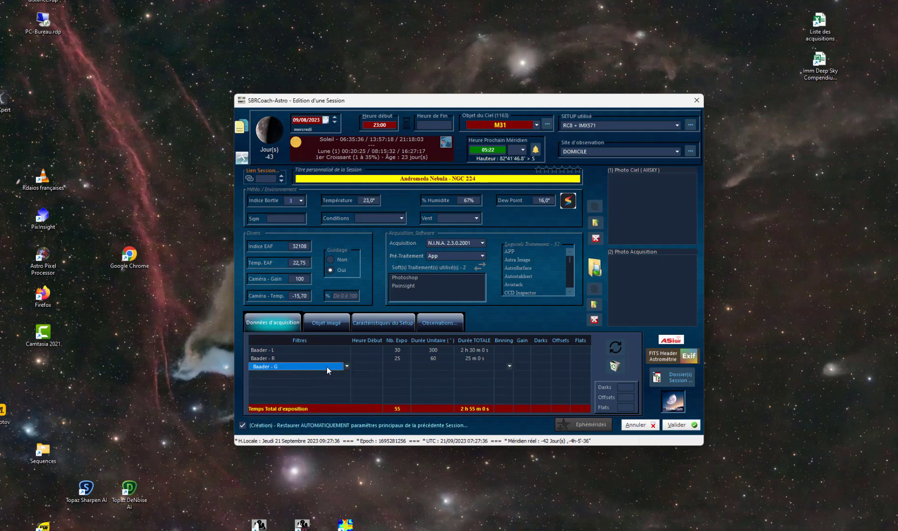
click(401, 367)
text(25)
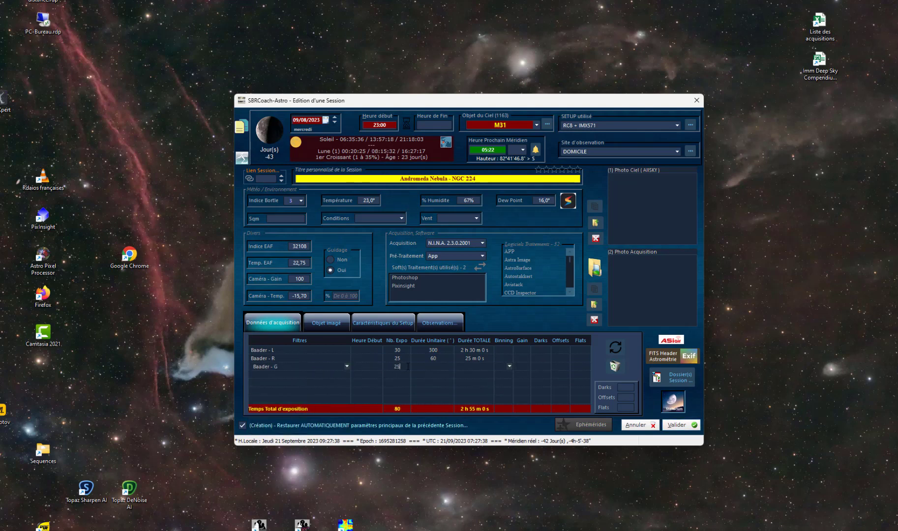
click(433, 366)
text(60)
Add a fourth acquisition line for the Baader - B filter with 24 exposures of 60 seconds each and save the session.
click(317, 375)
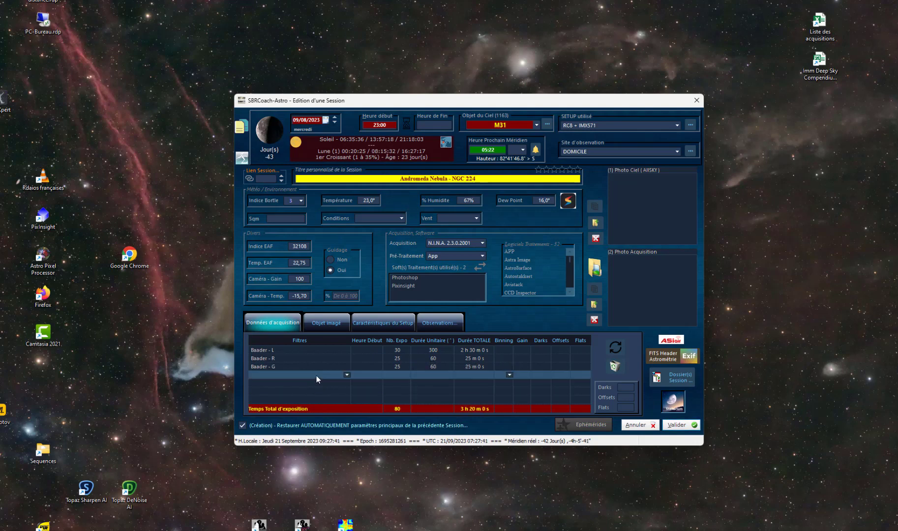
click(347, 374)
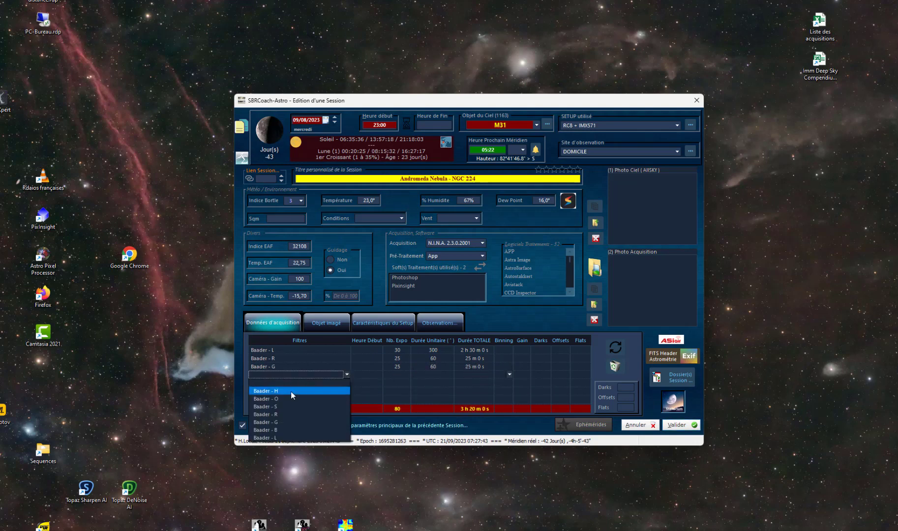
click(278, 430)
click(400, 373)
text(2)
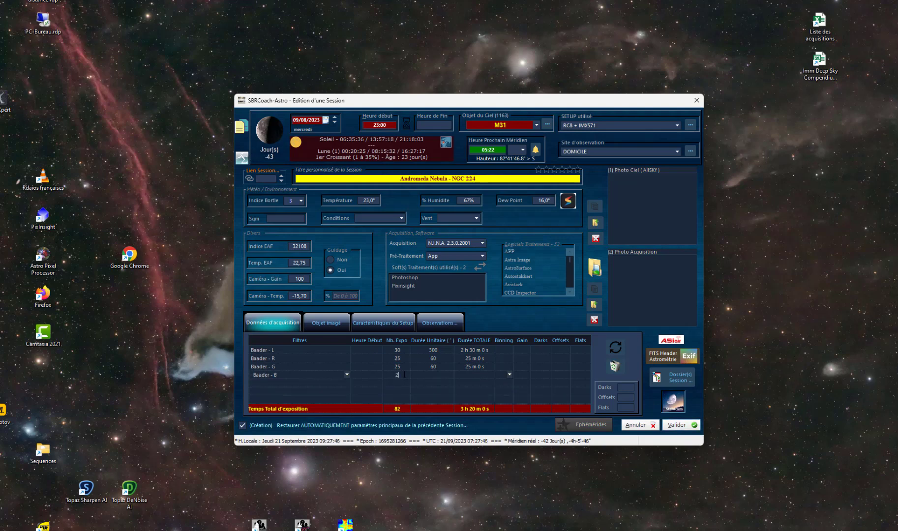
text(4)
click(435, 375)
text(60)
click(674, 427)
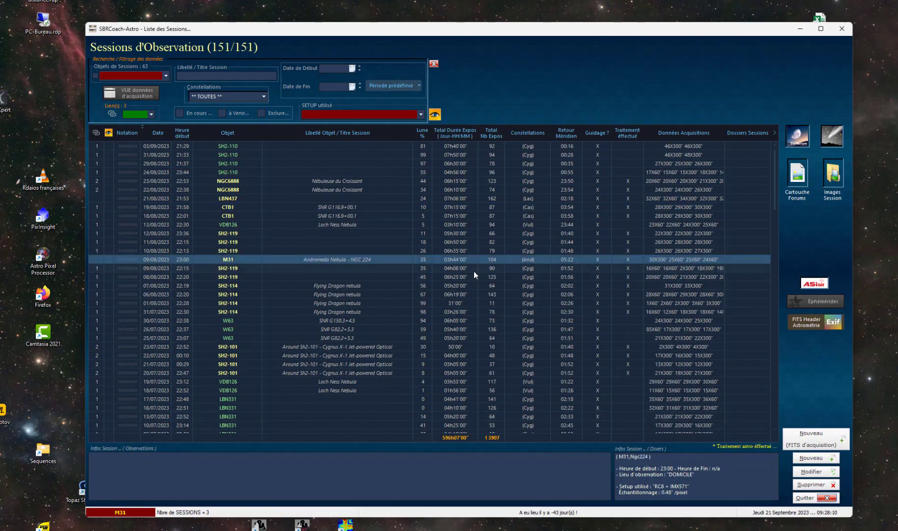
Reopen the 09/08/2023 M31 session, remove Photoshop and Pixinsight from its processing software, and save it.
double_click(229, 259)
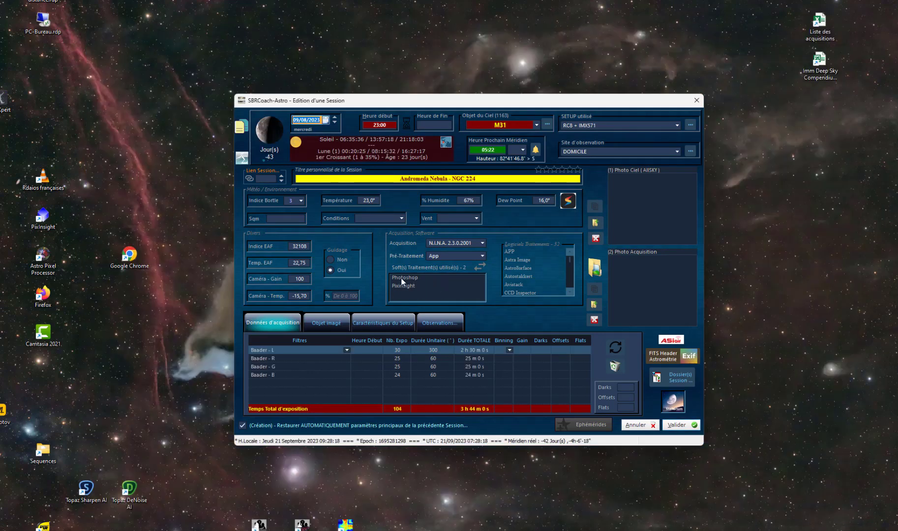
double_click(424, 285)
double_click(417, 278)
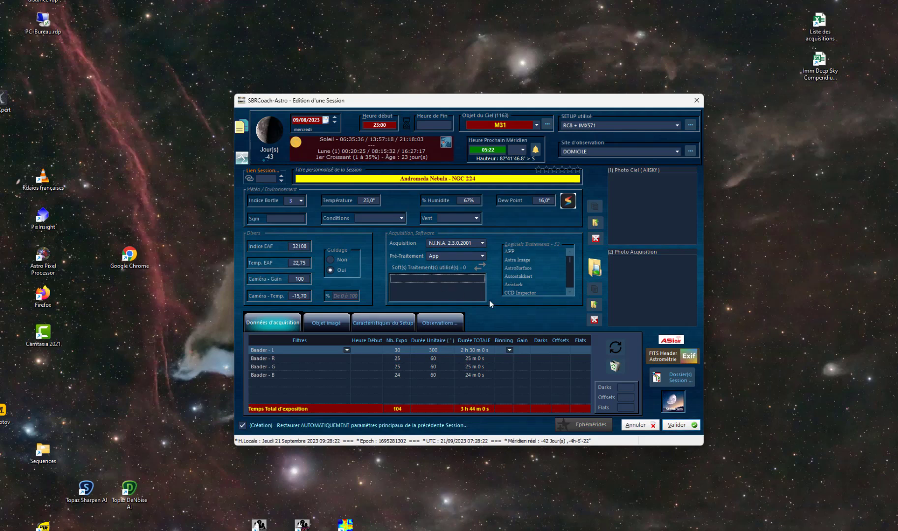
click(671, 426)
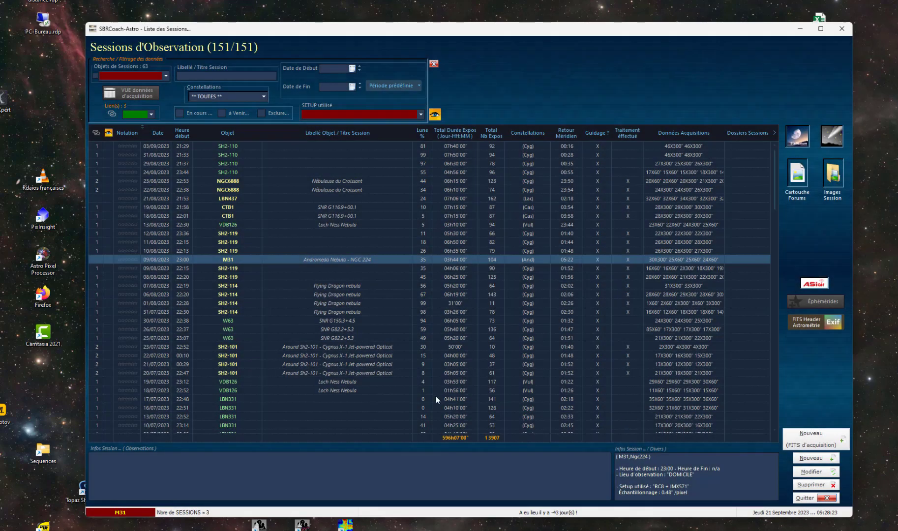
Filter the session list to the object of the 09/08/2023 M31 session.
mouse_move(227, 264)
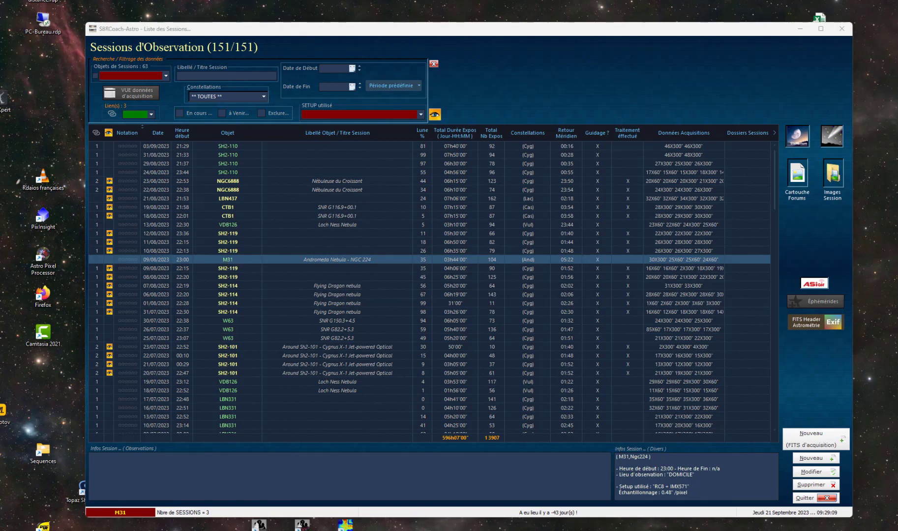
right_click(236, 260)
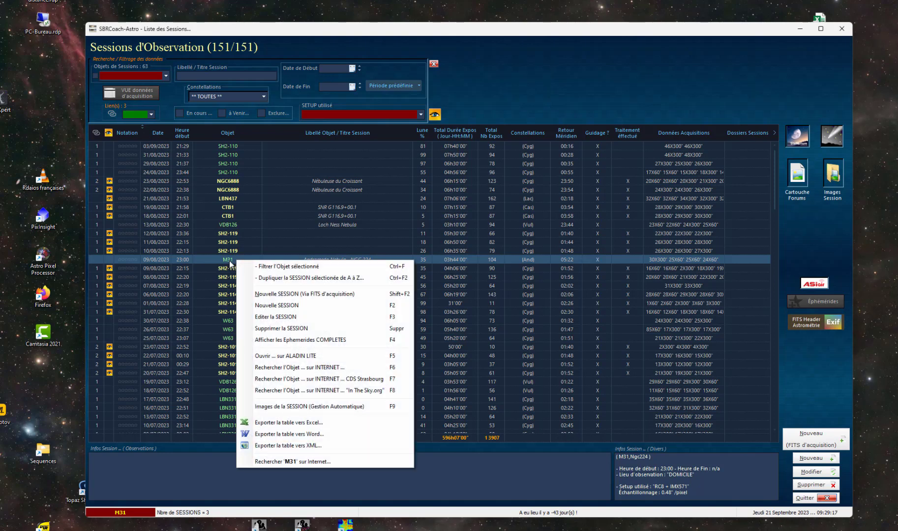
click(272, 269)
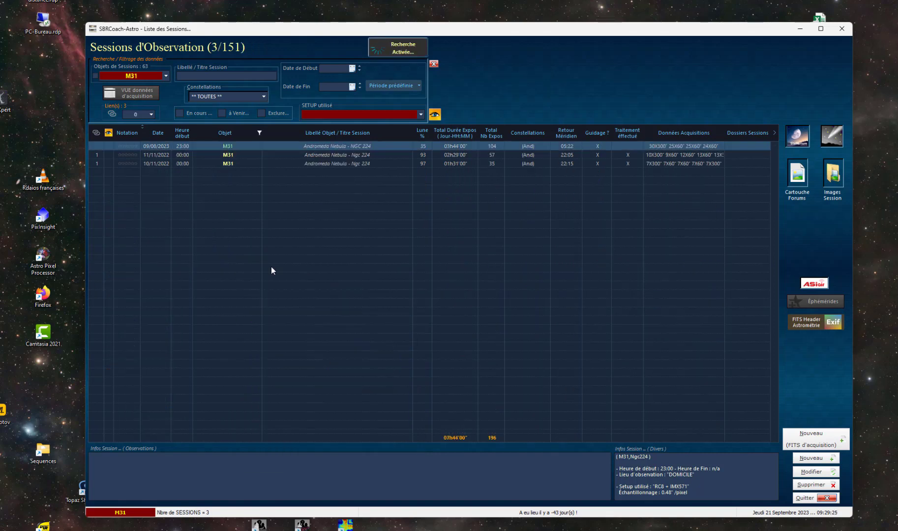
Edit the 09/08/2023 M31 session, set its session link number to 2, and save it.
right_click(227, 149)
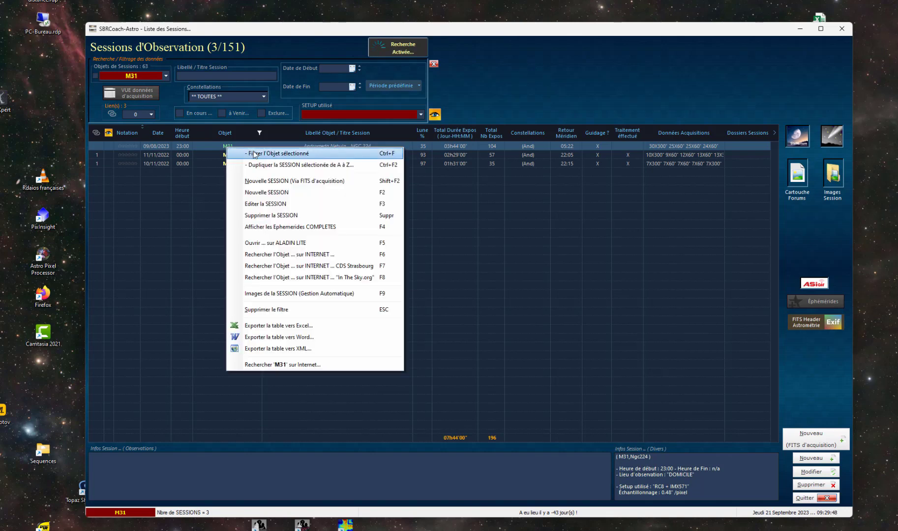
click(255, 204)
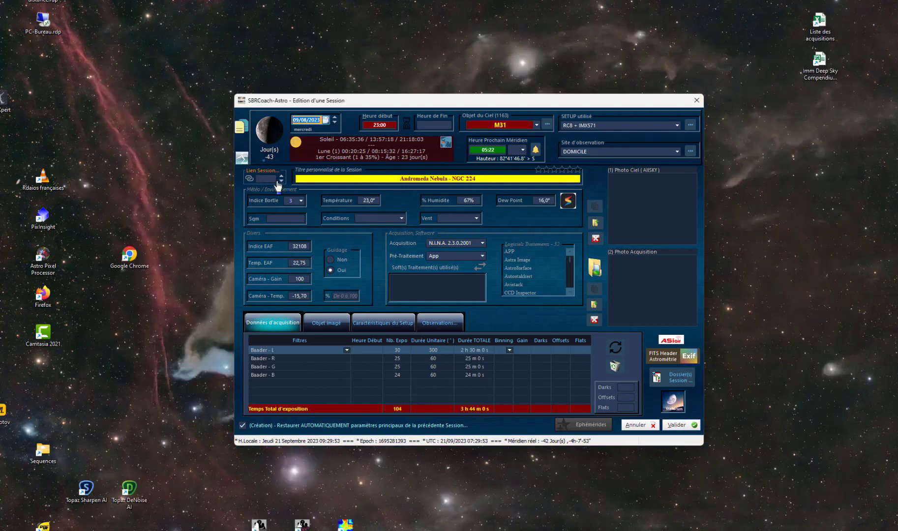
click(281, 176)
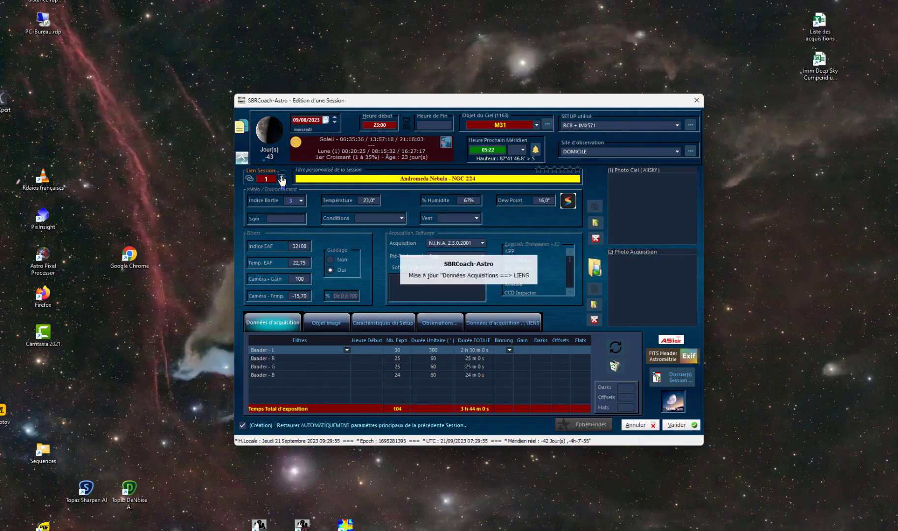
click(282, 176)
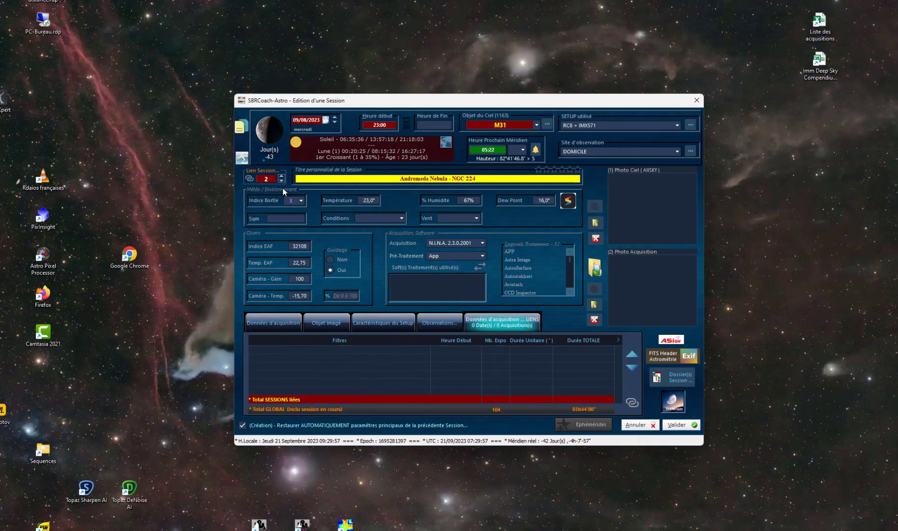
click(675, 426)
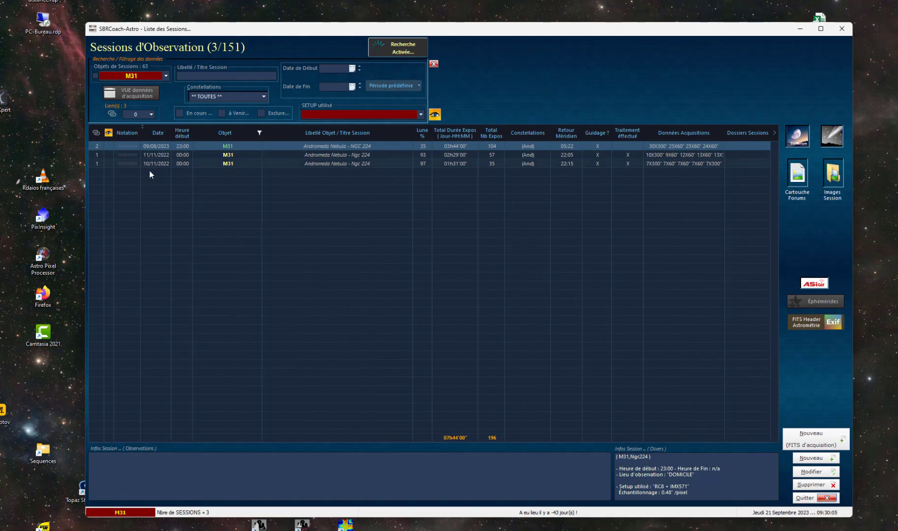
Restrict the filtered M31 sessions to those with link number 1.
mouse_move(232, 186)
mouse_move(235, 164)
click(125, 155)
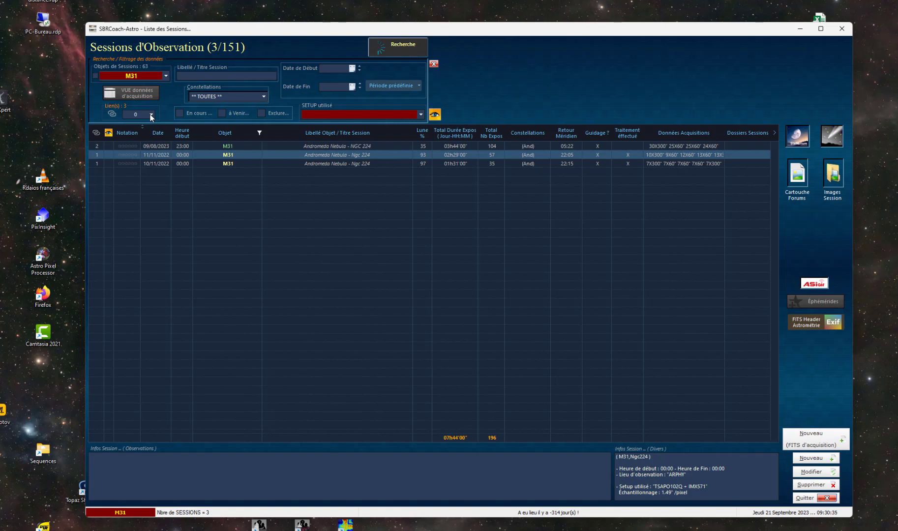
click(150, 114)
click(140, 139)
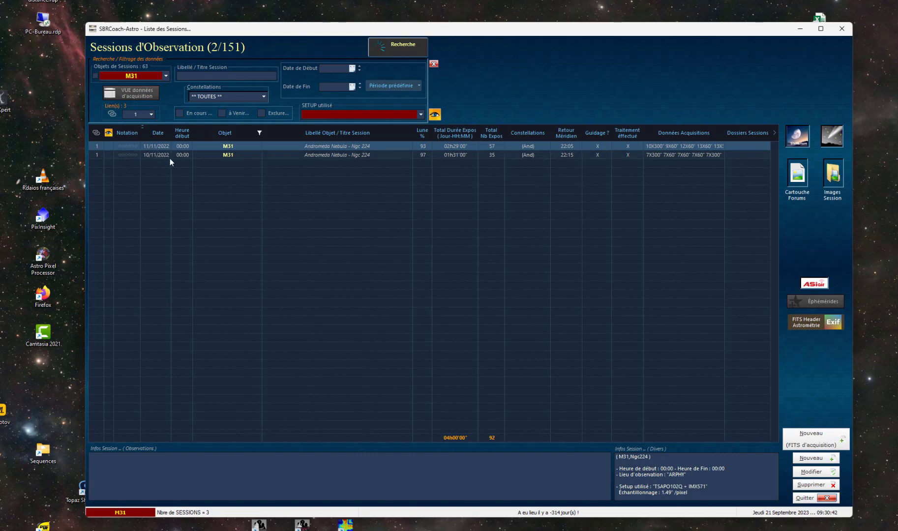
Examine the acquisition data overview of the linked M31 sessions by object and by date, collapsing and expanding the sessions, and close it.
click(138, 95)
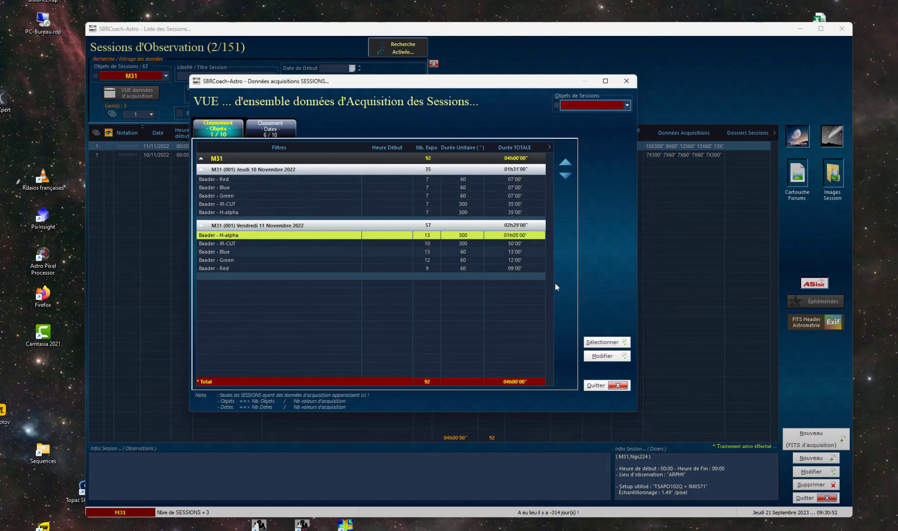
drag(323, 86, 289, 81)
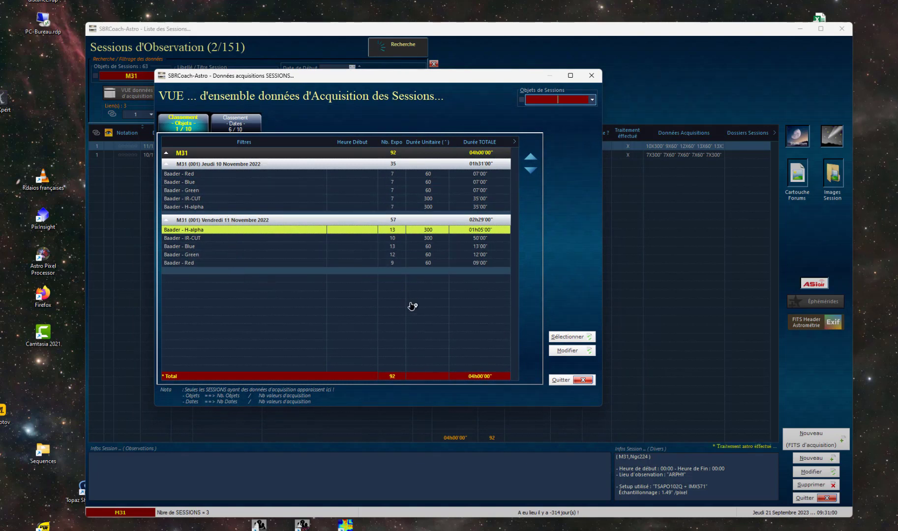
click(530, 159)
click(167, 154)
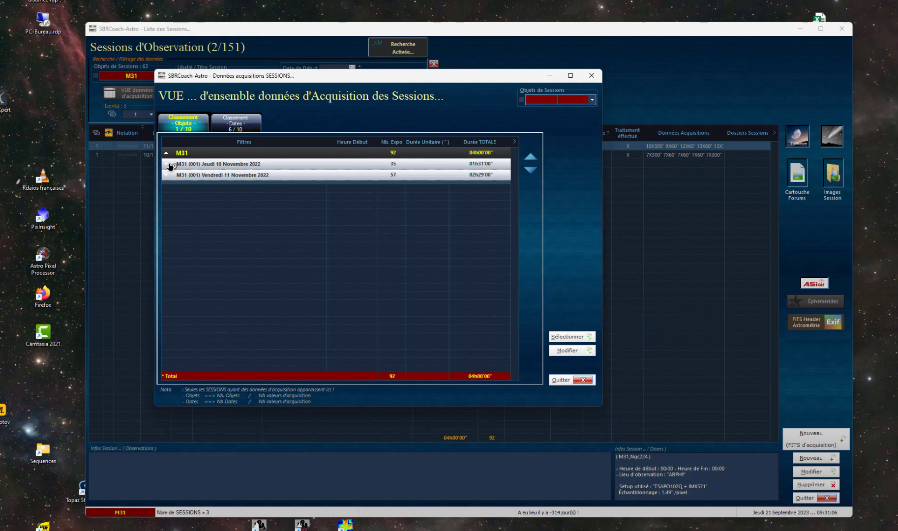
click(167, 164)
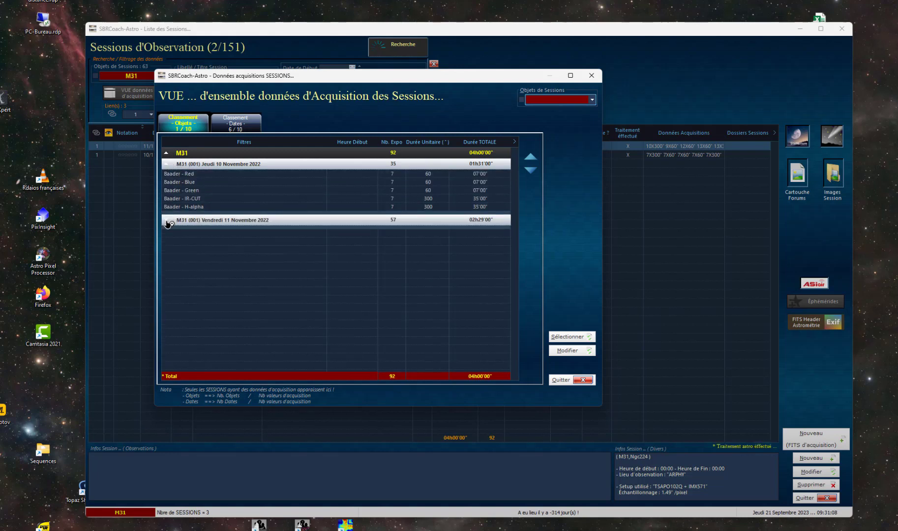
click(167, 222)
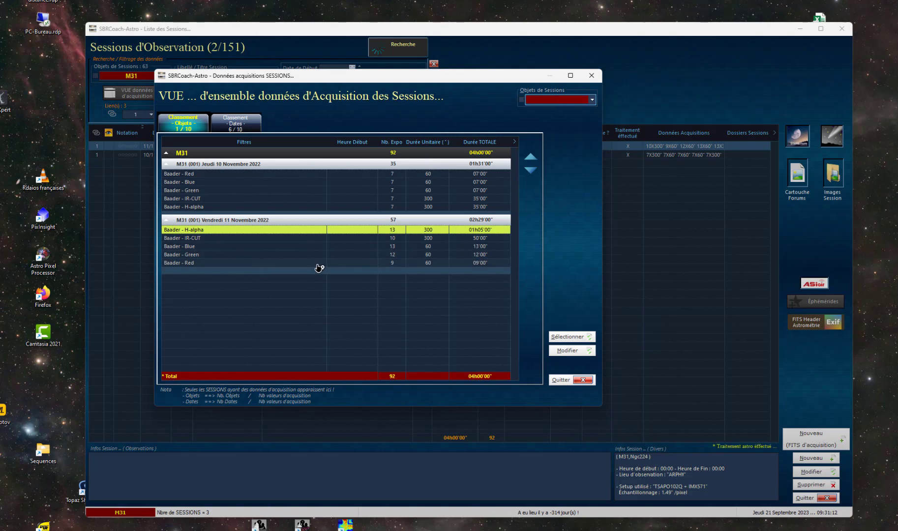
click(240, 128)
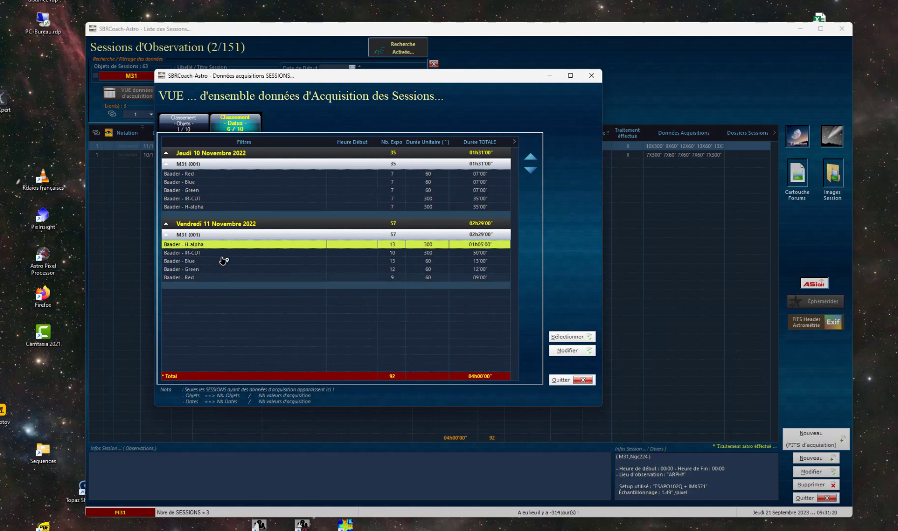
click(167, 124)
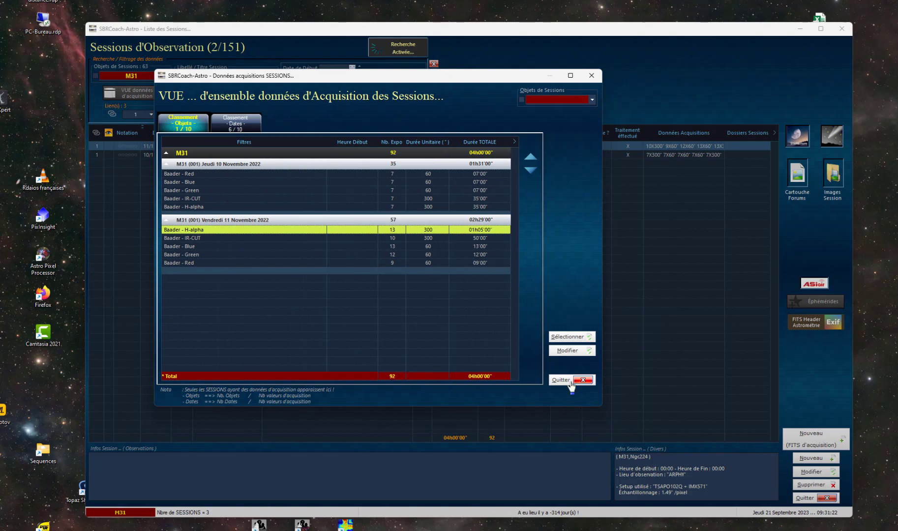
click(561, 382)
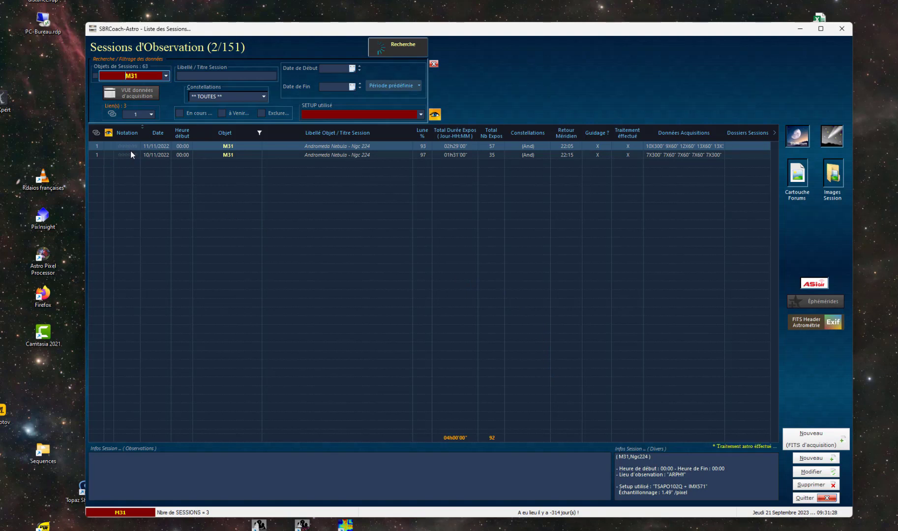
Clear the session filters and delete the 09/08/2023 M31 session.
click(433, 65)
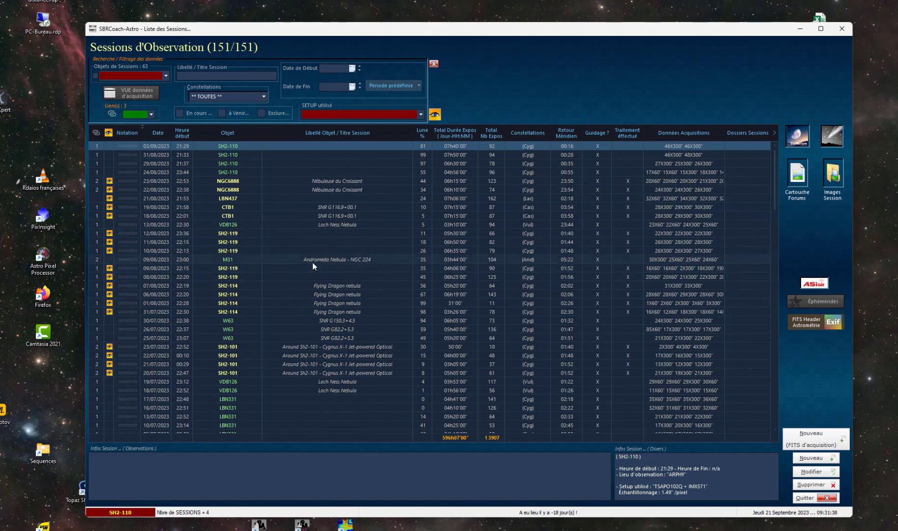
right_click(299, 259)
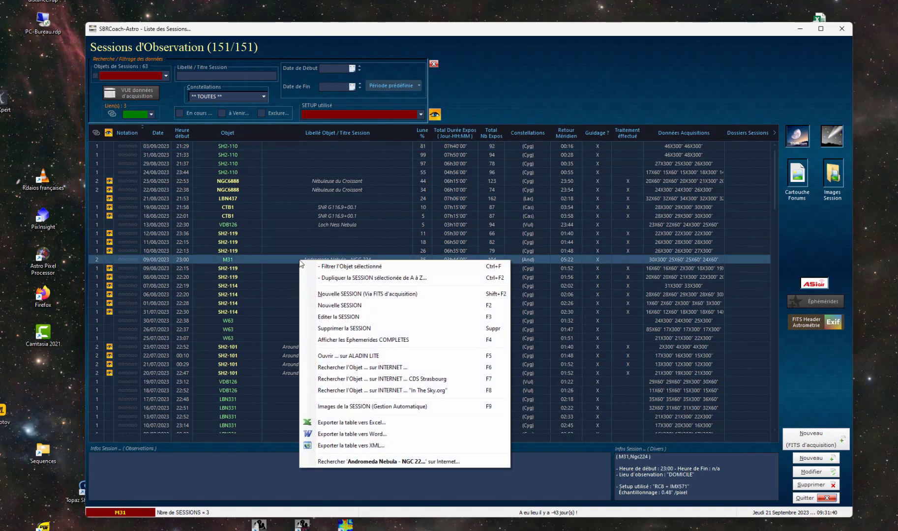
click(328, 330)
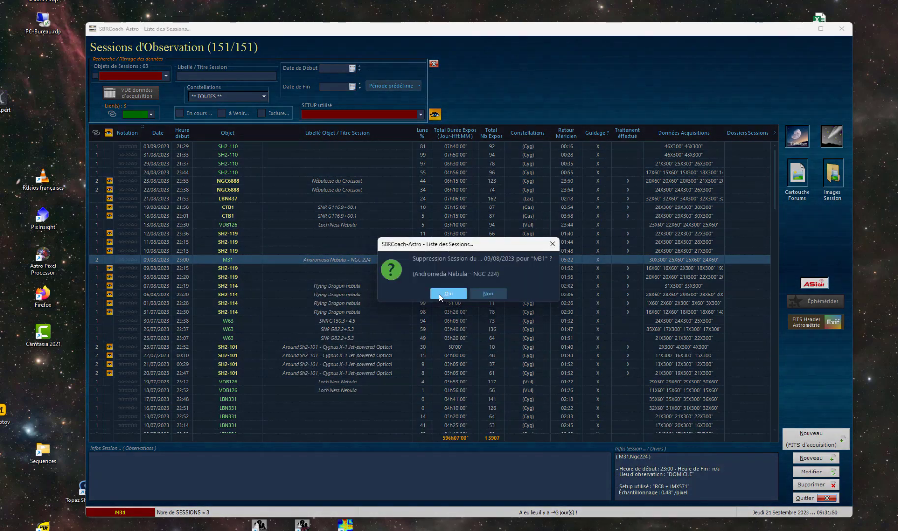
click(448, 294)
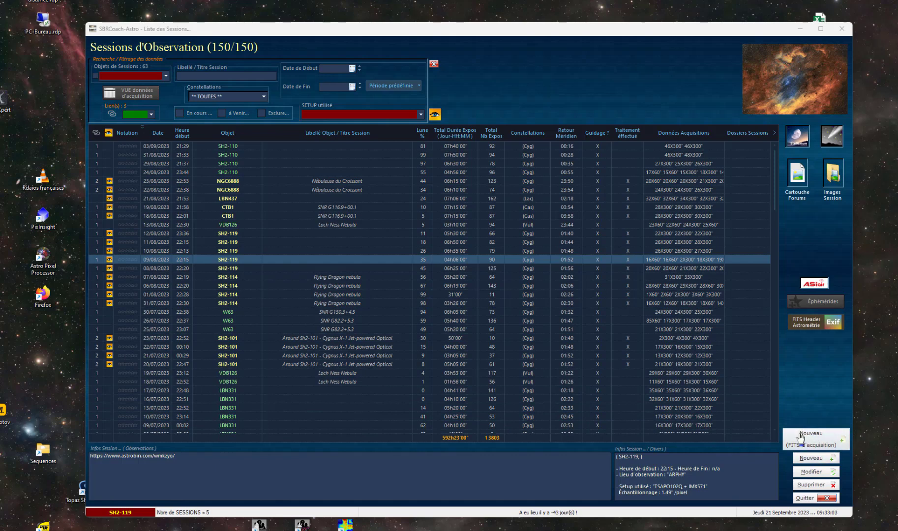
Start a new session from FITS acquisitions and scan the LIGHT folder inside the "sh 2-94, sh 2-96" project folder.
click(812, 446)
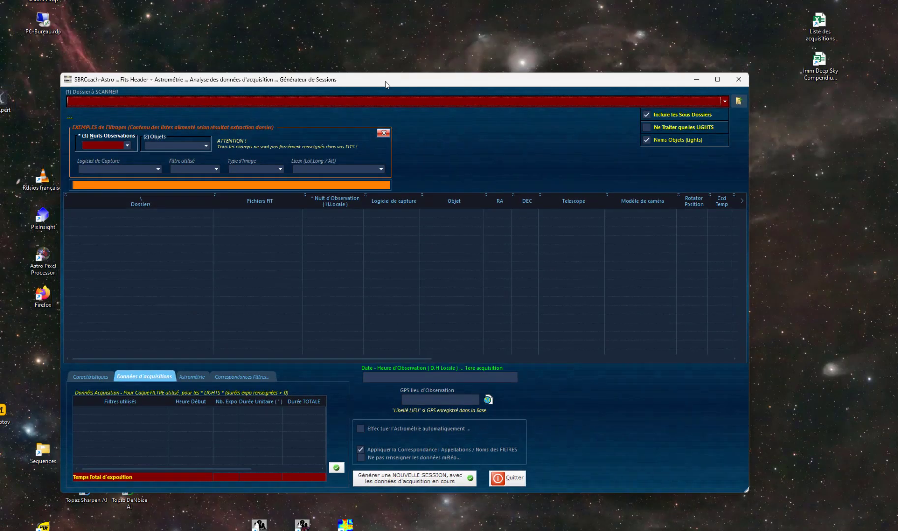
click(740, 102)
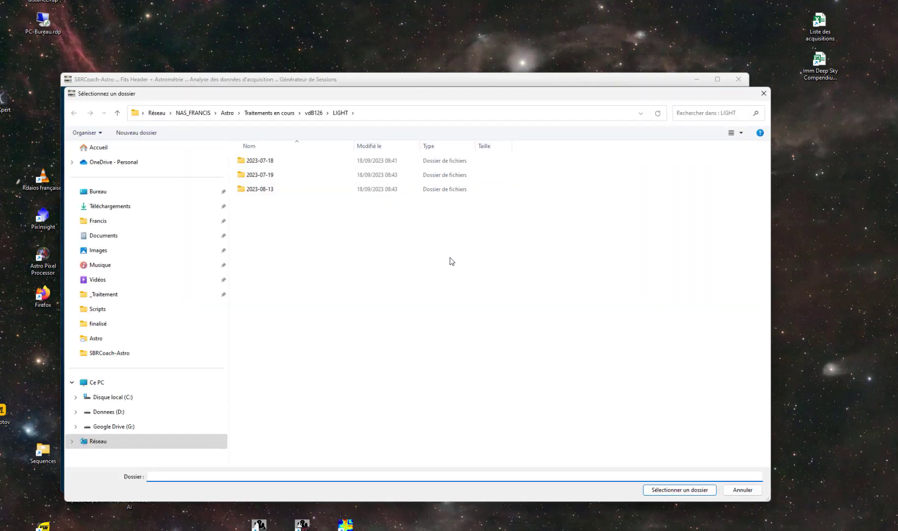
click(257, 114)
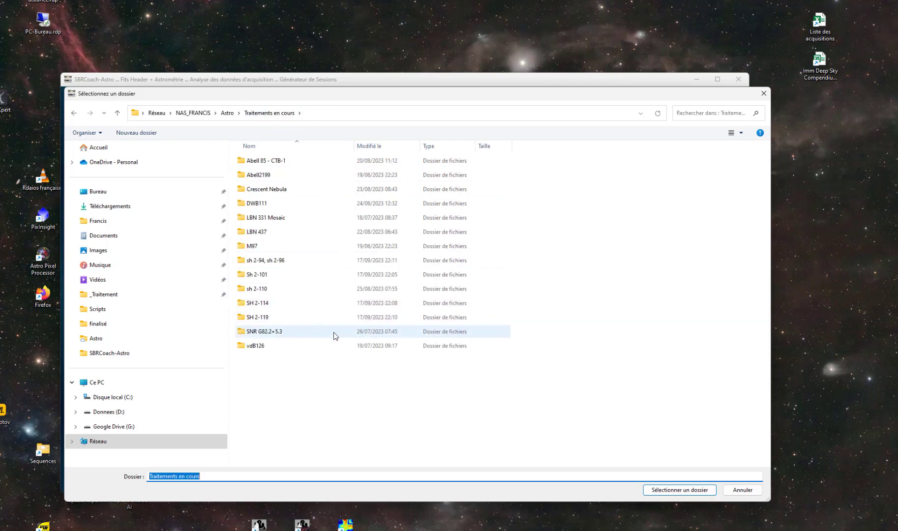
double_click(278, 261)
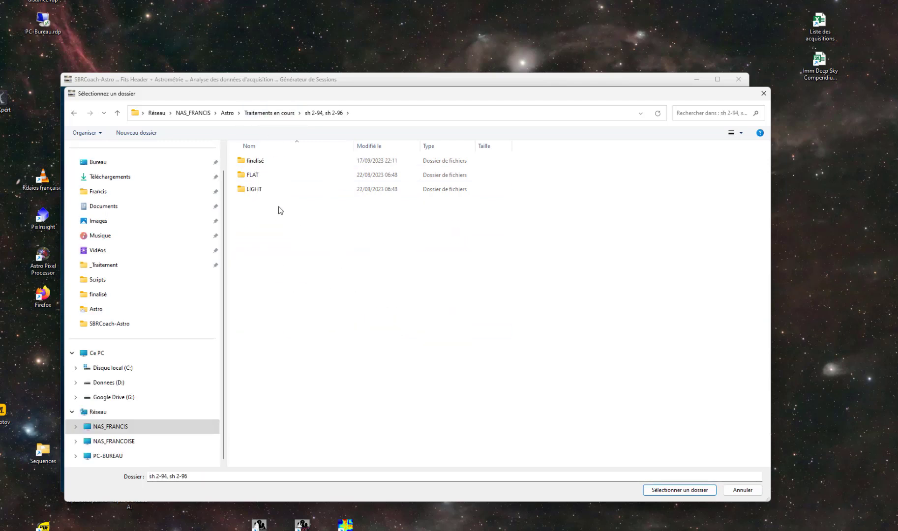
double_click(253, 191)
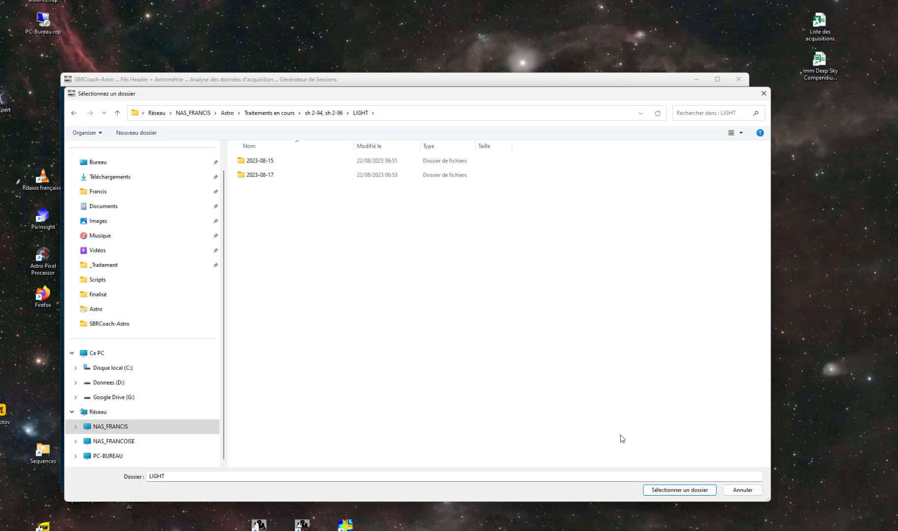
click(658, 493)
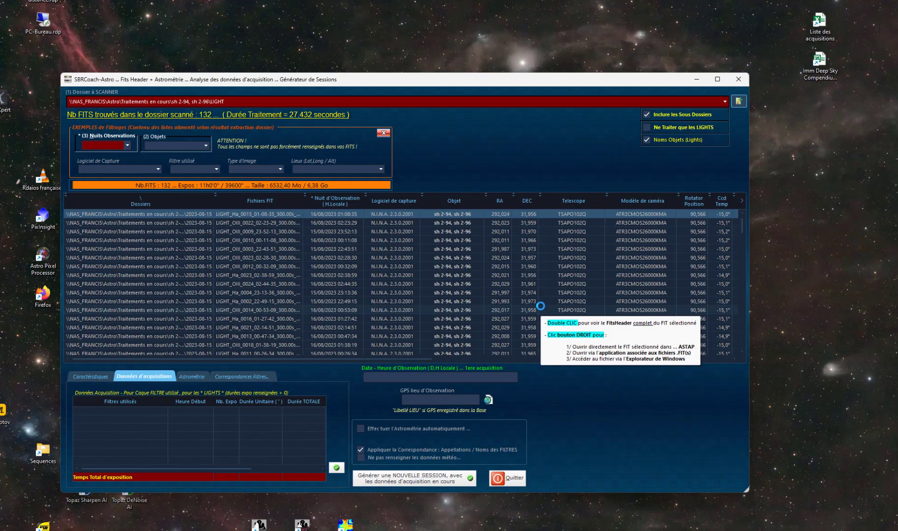
Look through the scanned FITS files and restrict them to the object "sh 2-94, sh 2-96".
scroll(442, 265, down, 10)
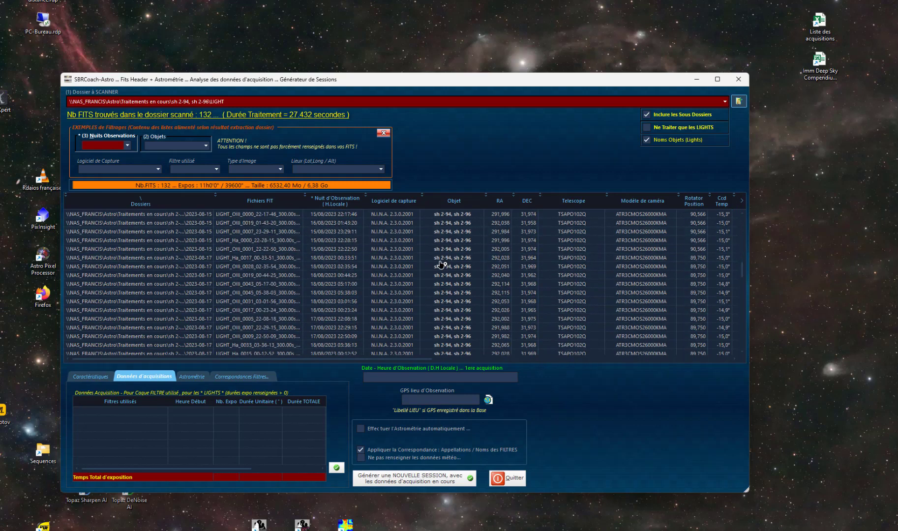
scroll(452, 265, down, 10)
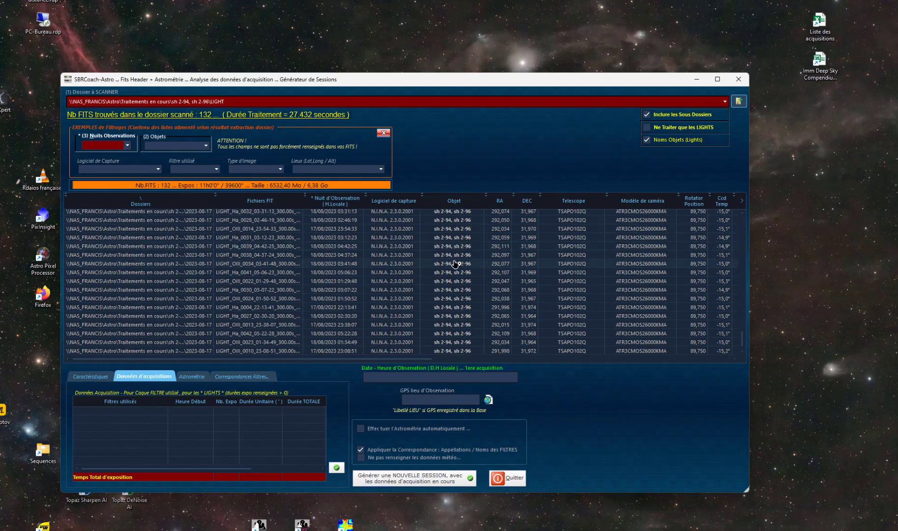
drag(742, 339, 737, 198)
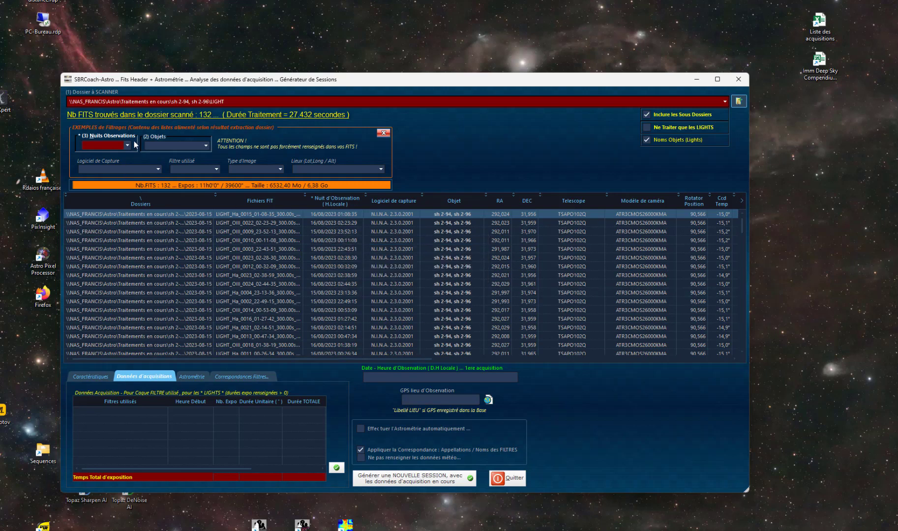
click(206, 145)
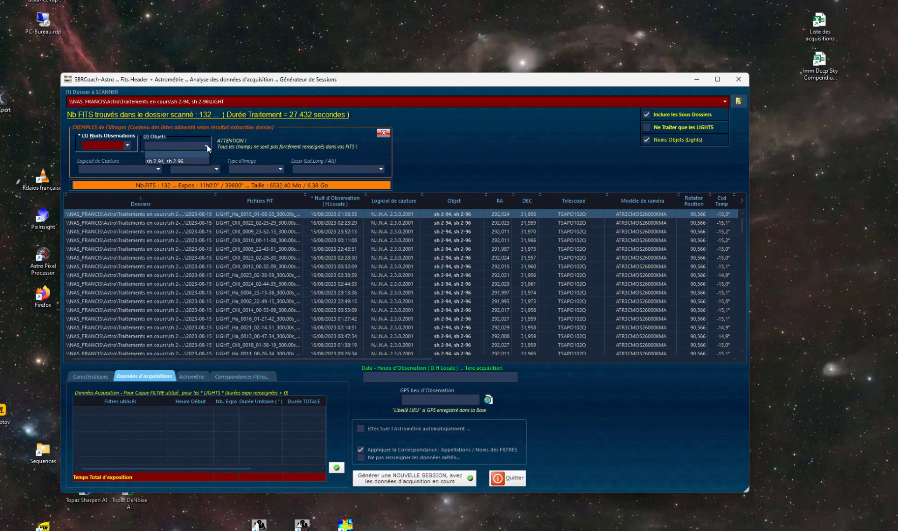
click(159, 162)
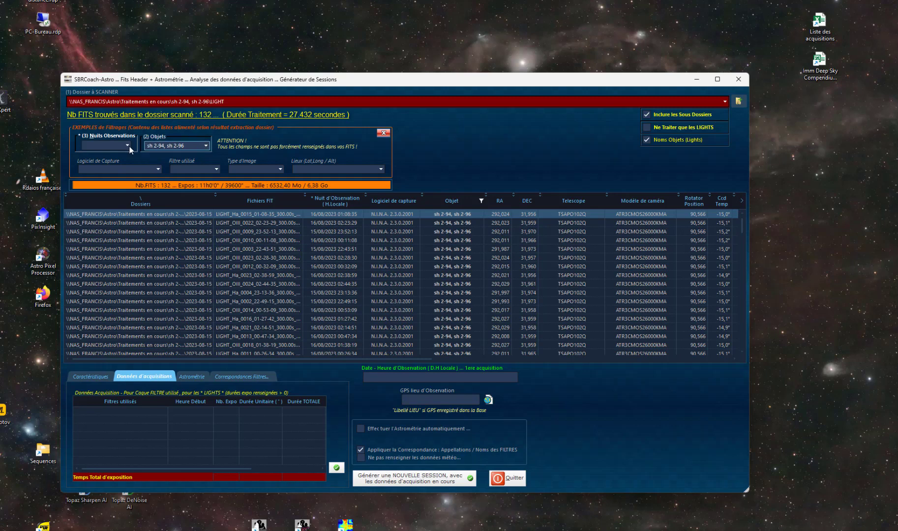
Try restricting the FITS files to the Ha filter and to the OIII filter, and clear that restriction.
click(196, 169)
click(189, 185)
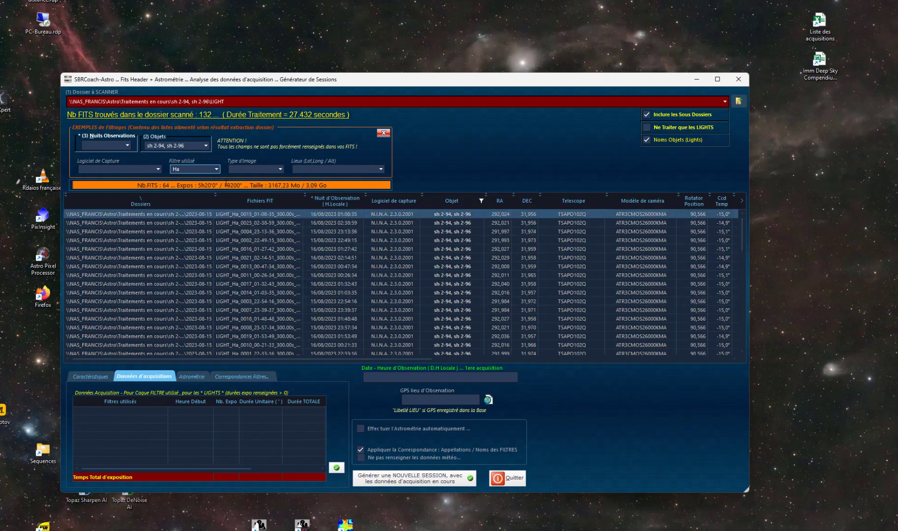
click(196, 170)
click(186, 192)
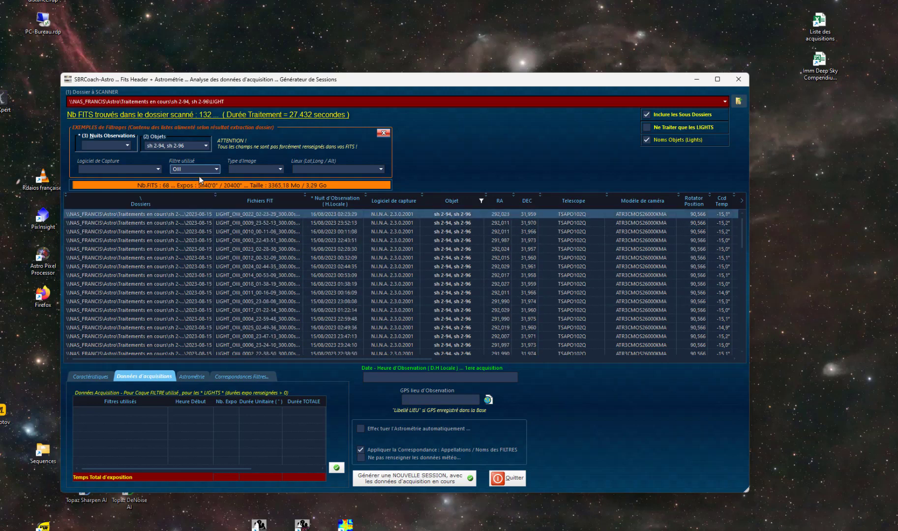
click(188, 176)
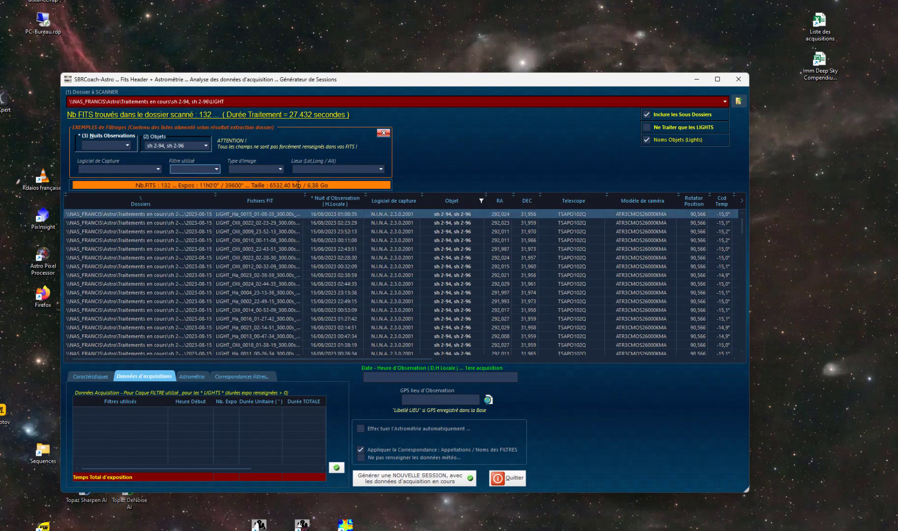
click(274, 171)
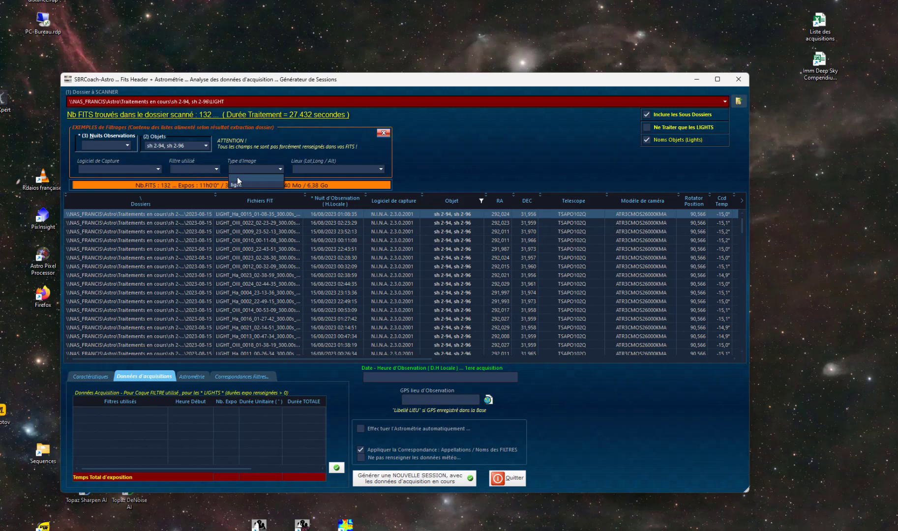
click(264, 273)
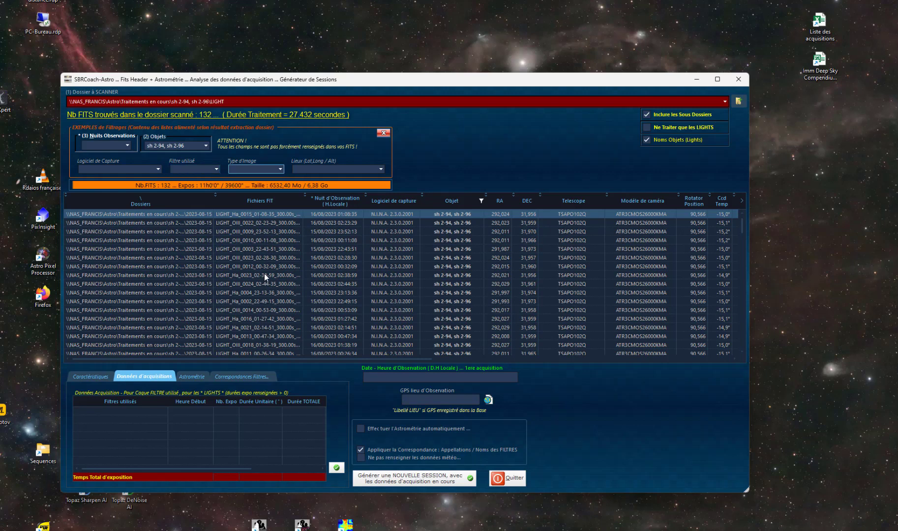
Restrict the FITS files to the observation night of 15/08/2023 and review their remaining header columns.
mouse_move(133, 146)
click(128, 145)
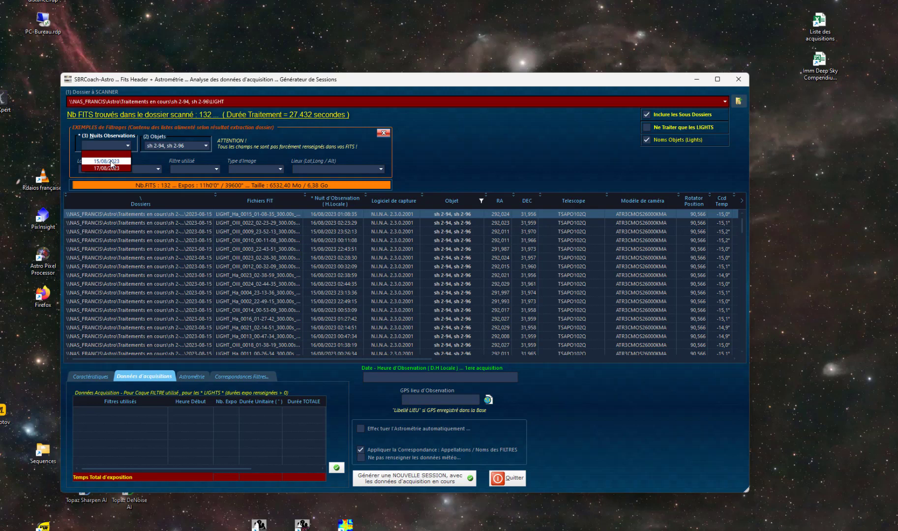
click(110, 161)
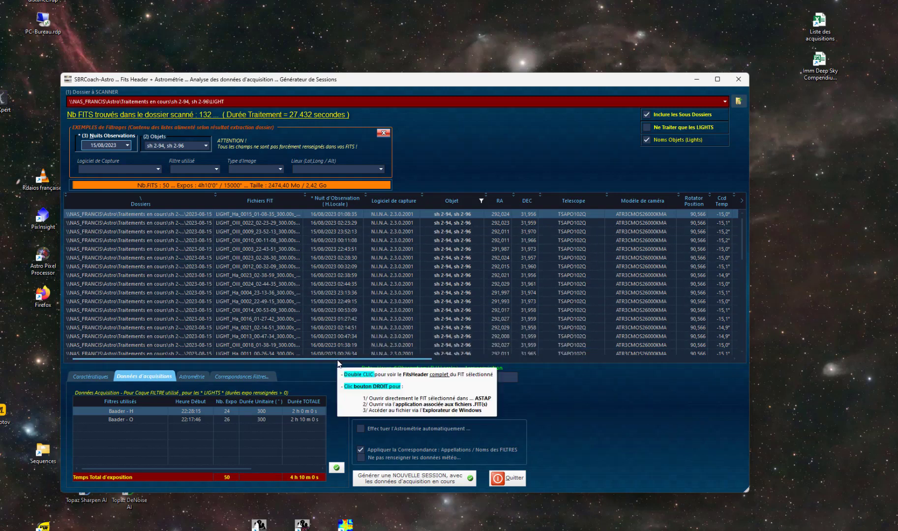
drag(338, 359, 633, 354)
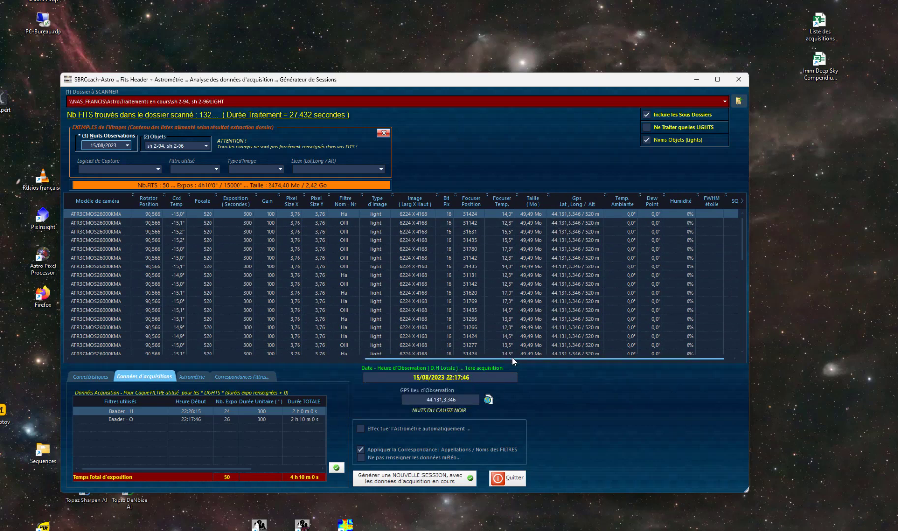
drag(511, 357, 147, 352)
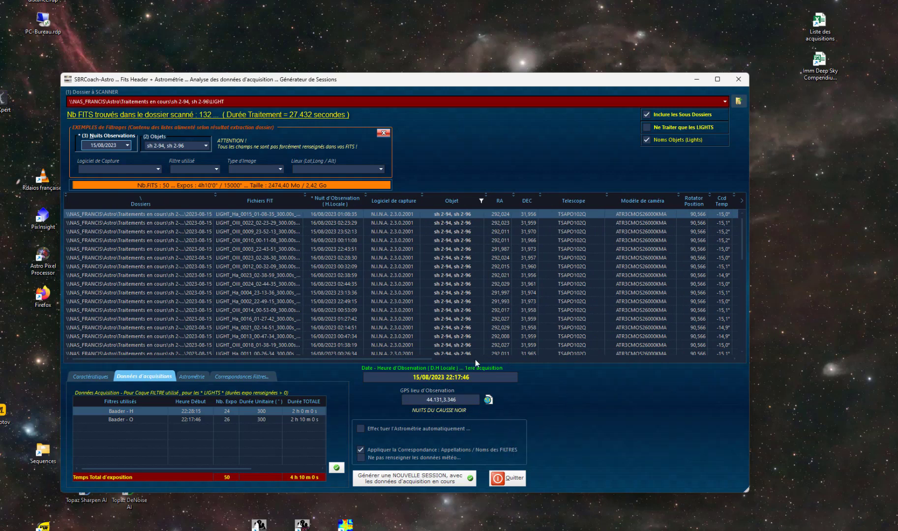
Generate and save a new session from the 15/08/2023 acquisition data with SH2-94 as its sky object.
click(416, 487)
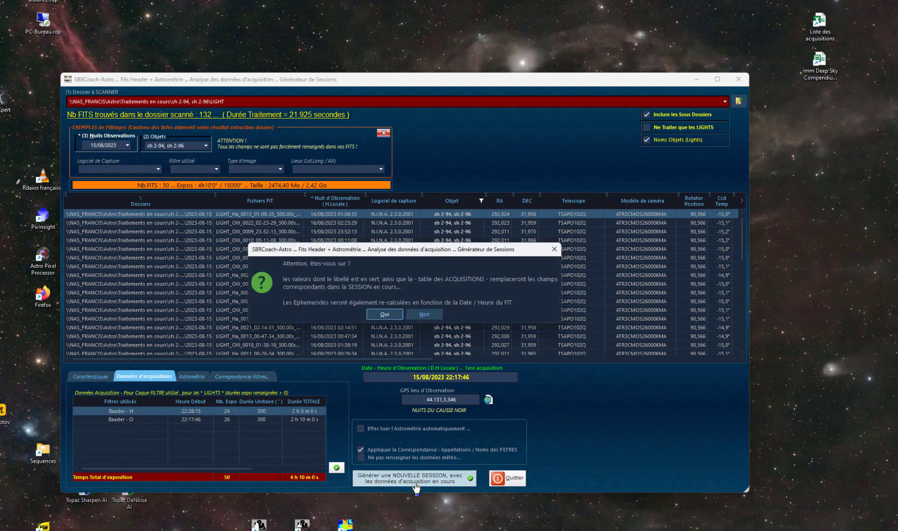
click(385, 315)
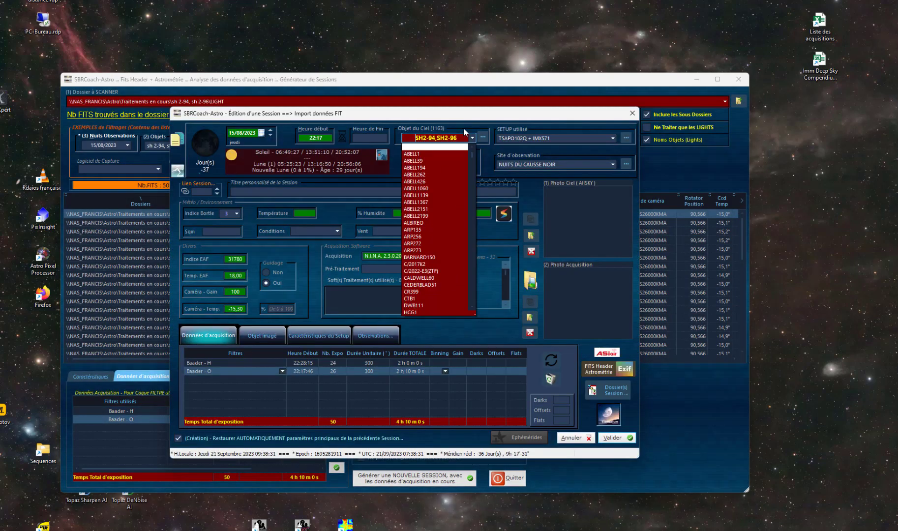
key(Right)
key(Right)
key(Right)
key(Right)
key(Right)
key(Right)
key(Delete)
key(Delete)
key(Delete)
key(Delete)
key(Delete)
key(Delete)
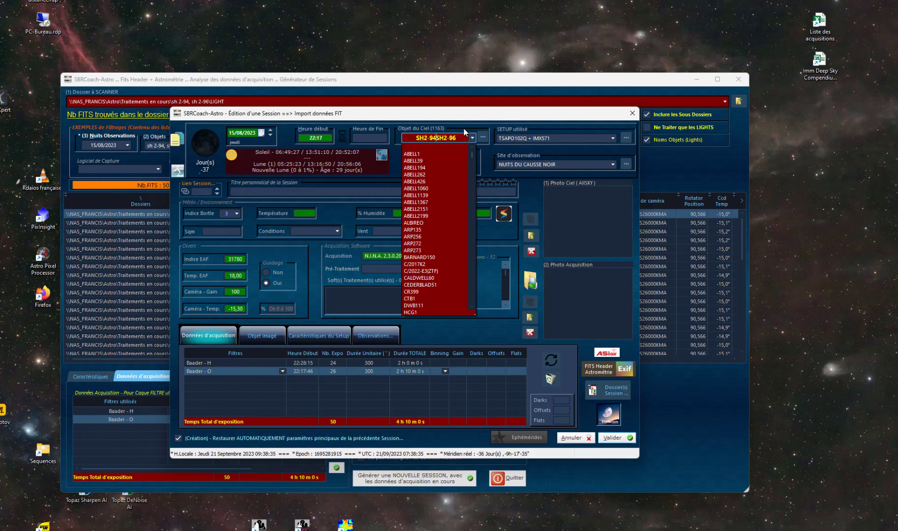
key(Delete)
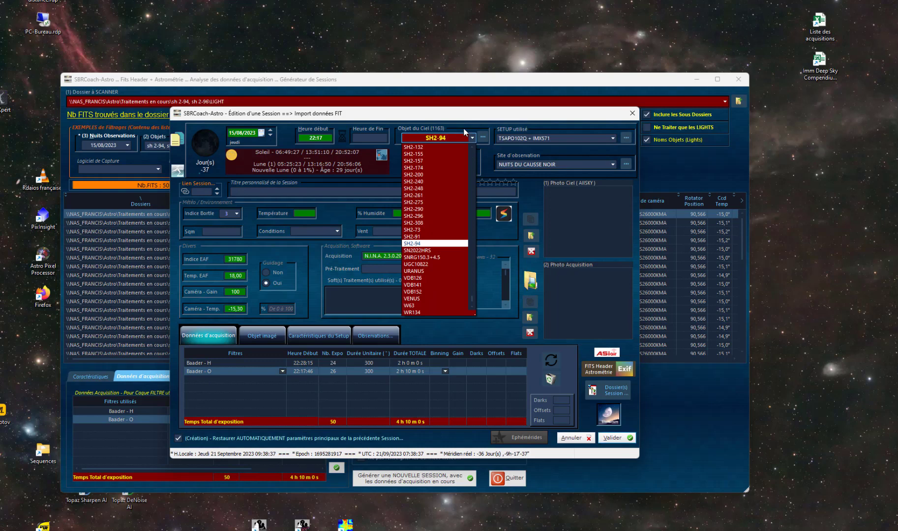
click(432, 243)
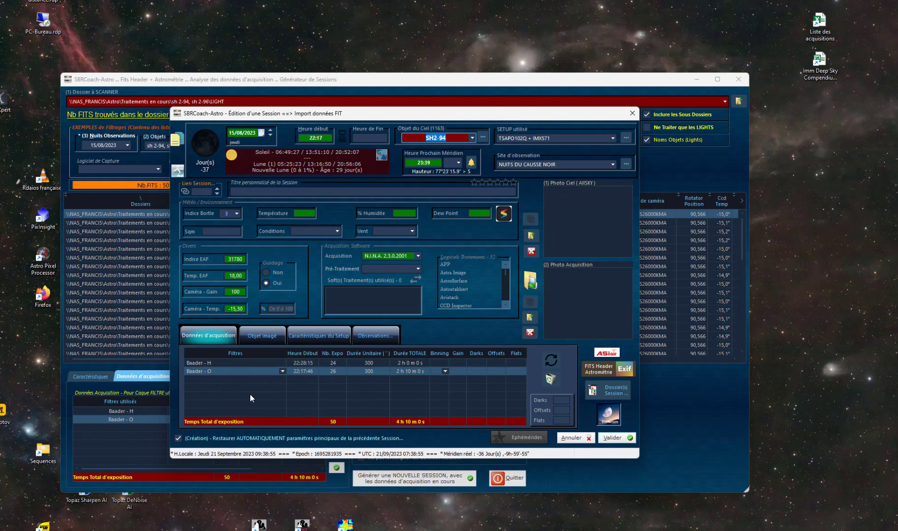
click(309, 213)
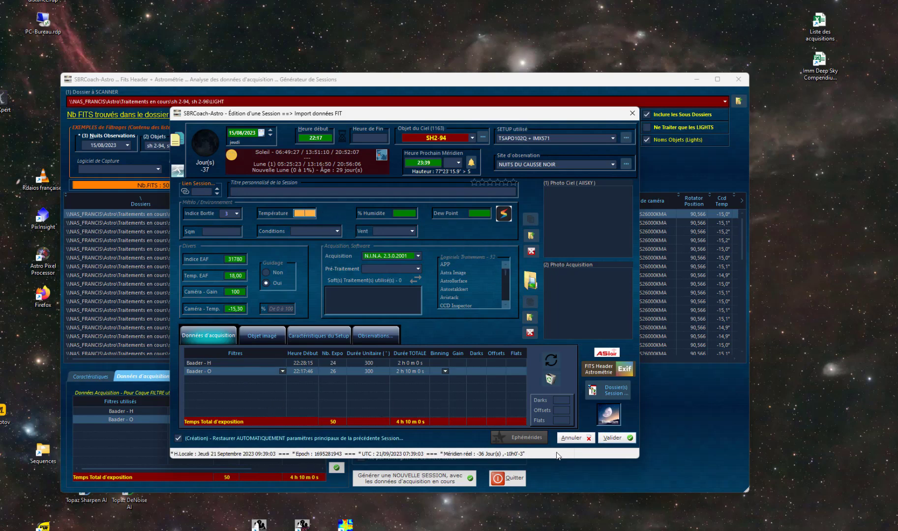
click(611, 440)
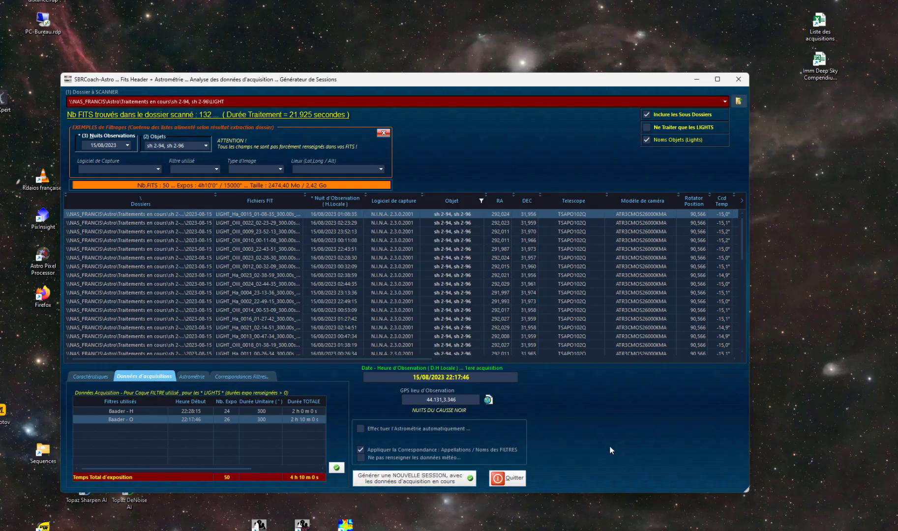
Switch the FITS list to the observation night of 17/08/2023.
mouse_move(129, 149)
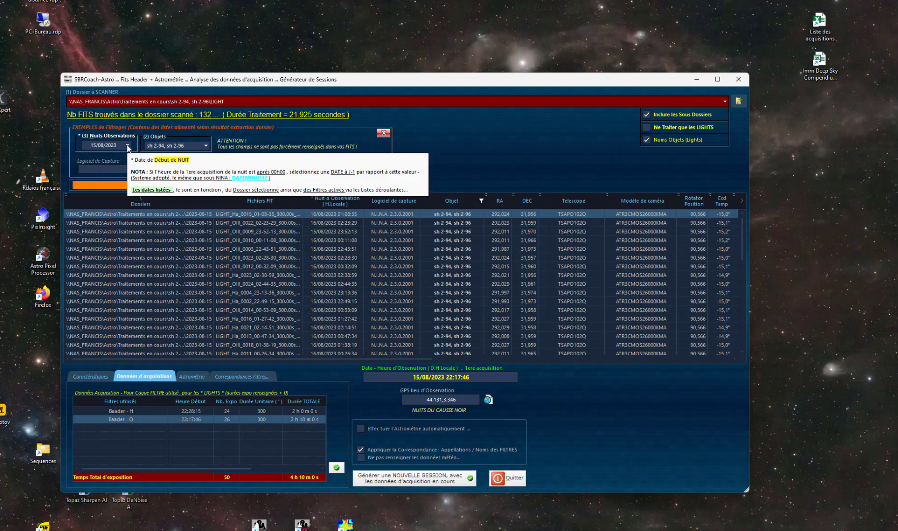
click(95, 146)
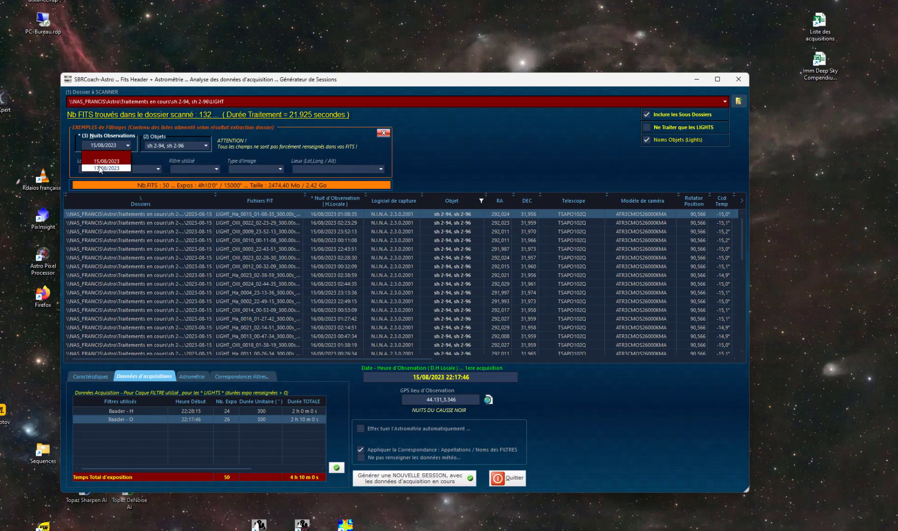
click(100, 168)
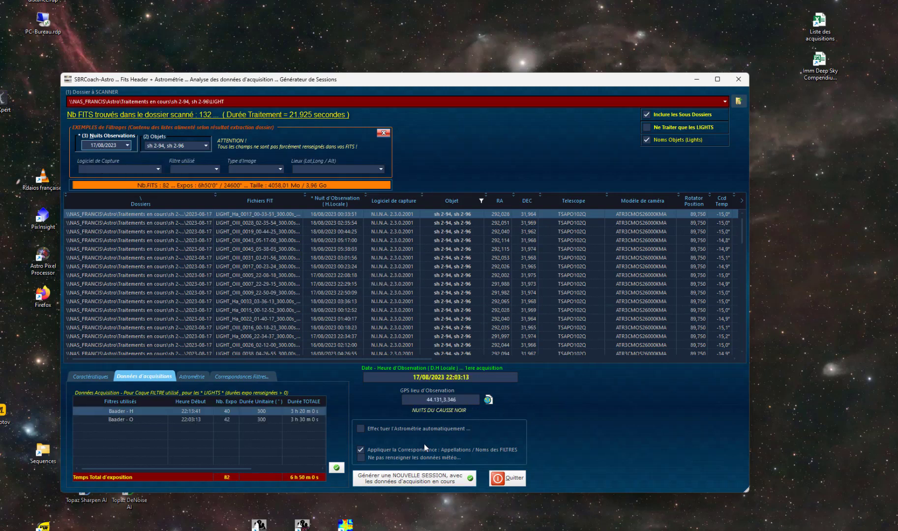
Generate and save a new session from the 17/08/2023 acquisition data with SH2-94 as its sky object.
click(416, 481)
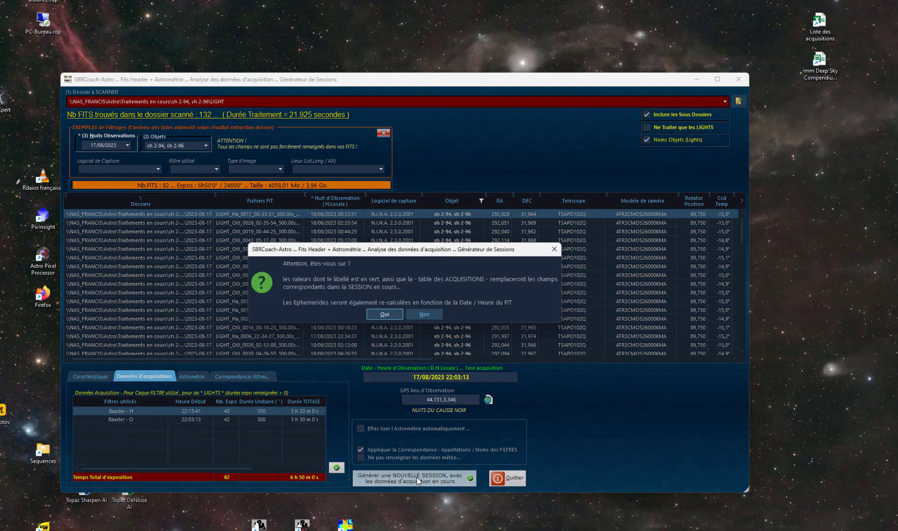
click(385, 315)
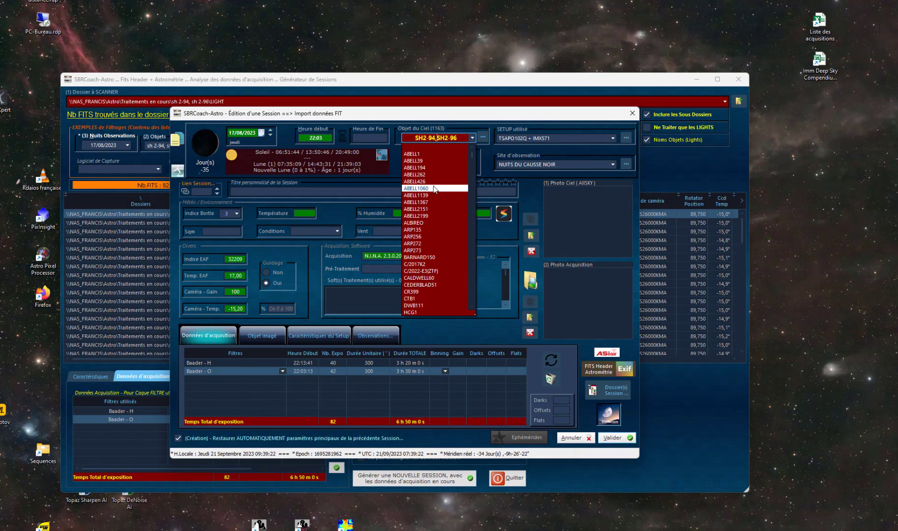
key(shift+Right)
key(shift+Right)
key(shift+Right)
key(shift+Right)
key(shift+Right)
key(shift+Right)
key(BackSpace)
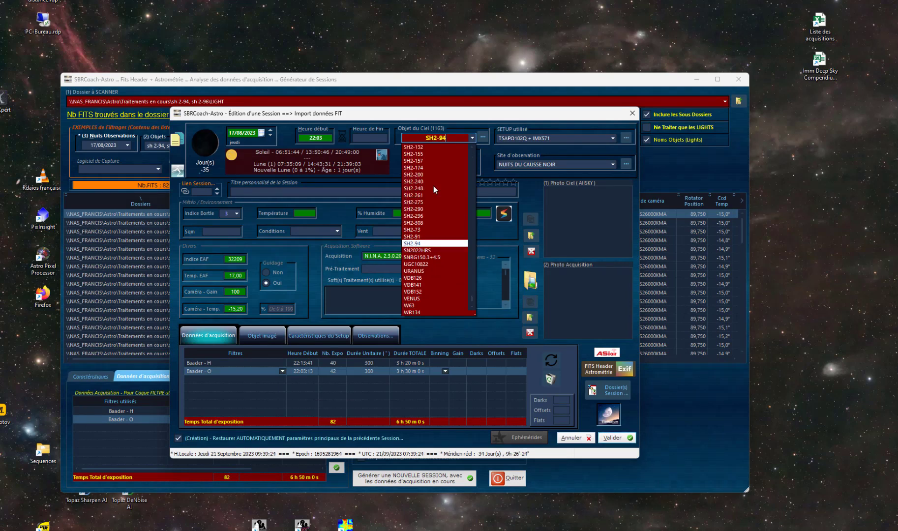
click(432, 243)
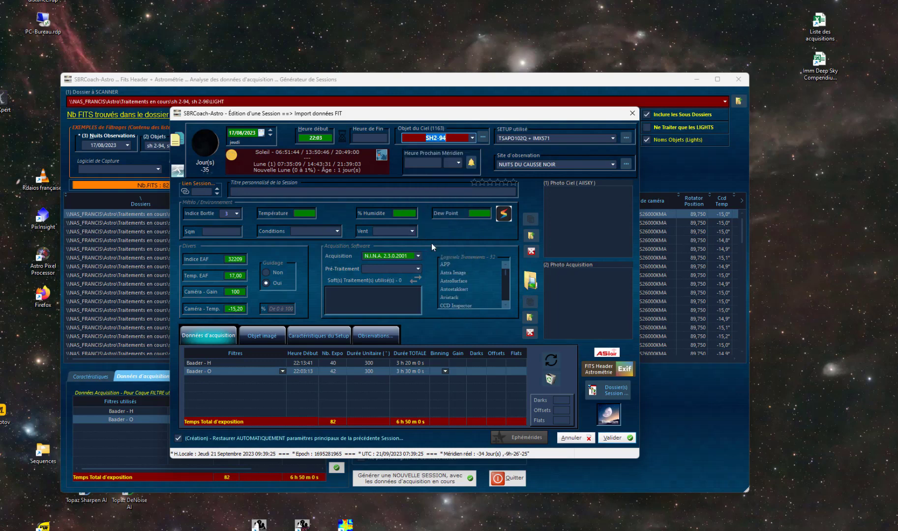
click(613, 439)
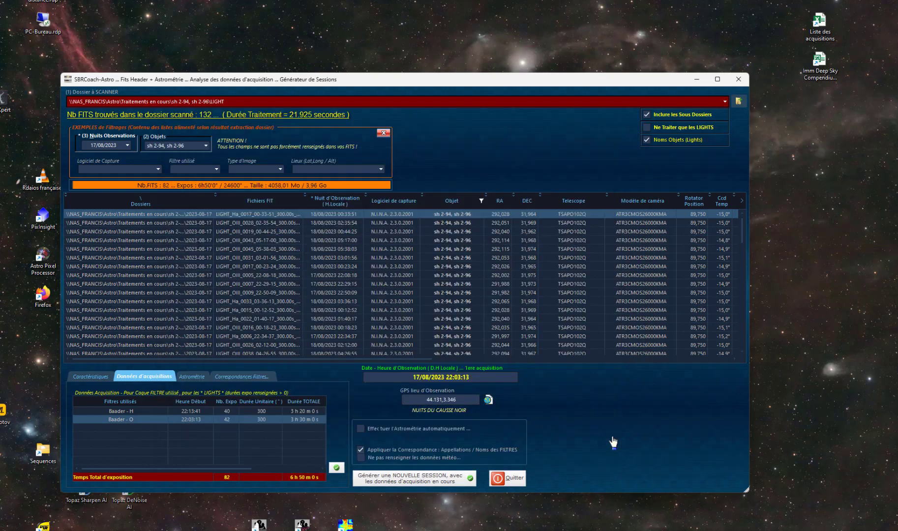
Leave the FITS analysis and assign session link number 1 to the SH2-94 sessions of 17/08/2023 and 15/08/2023, saving each one.
click(516, 480)
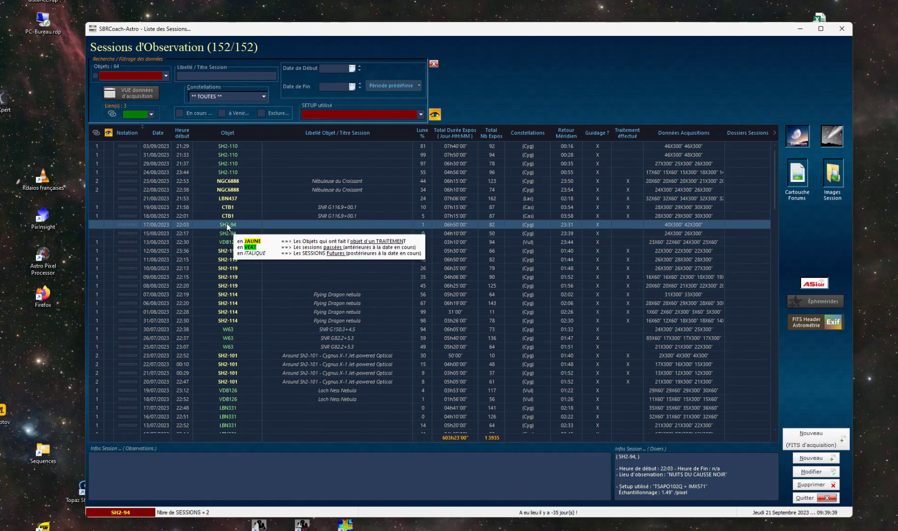
double_click(227, 225)
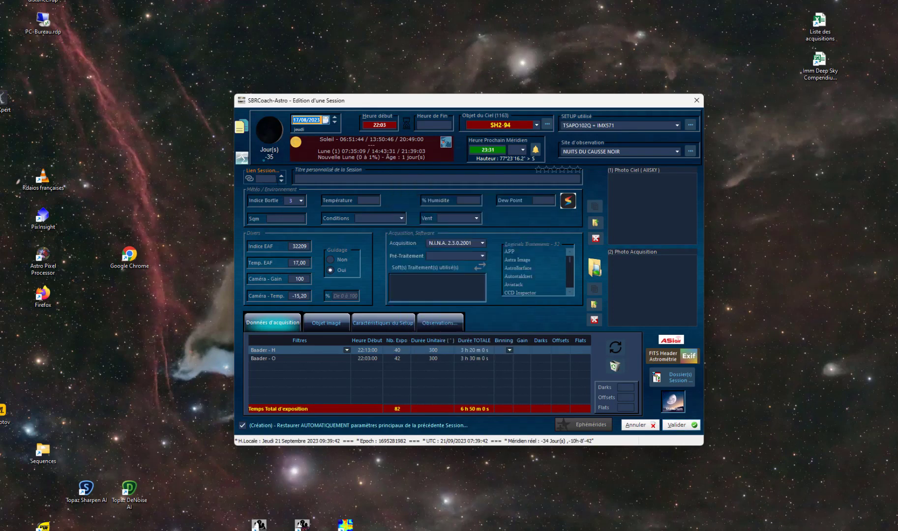
click(282, 175)
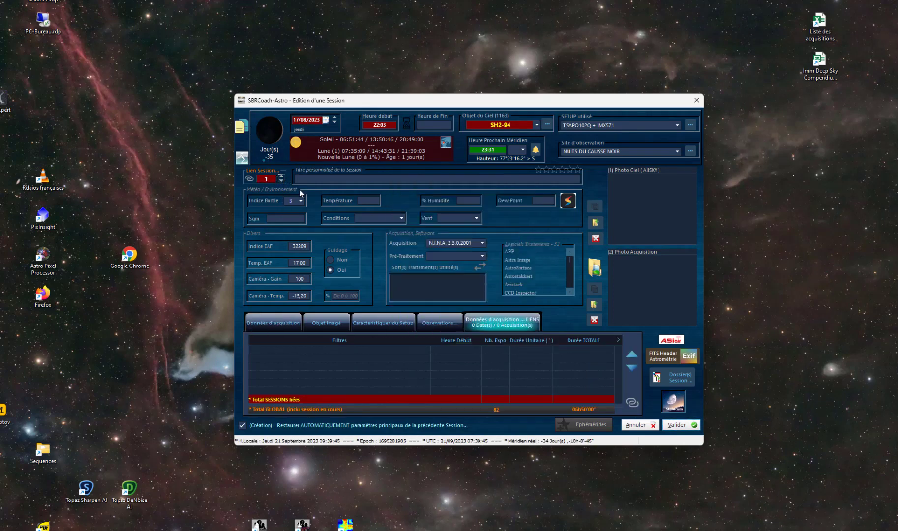
click(682, 425)
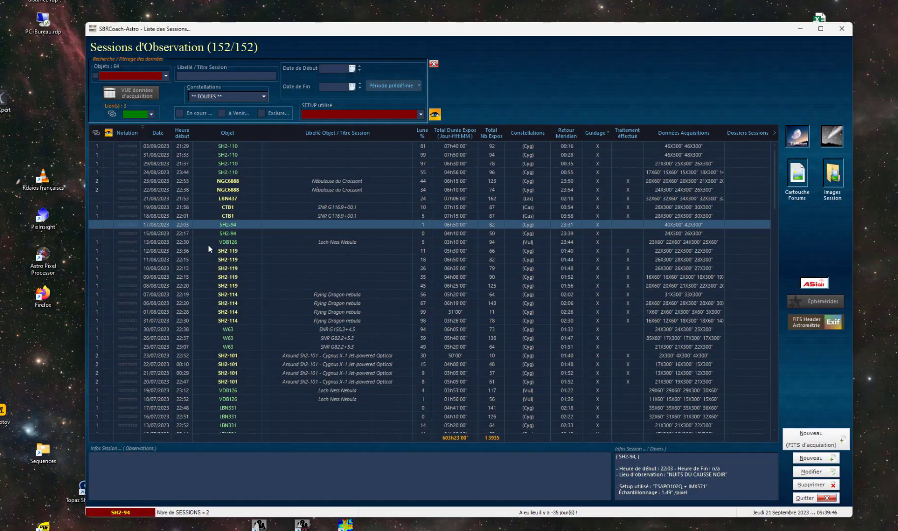
double_click(226, 235)
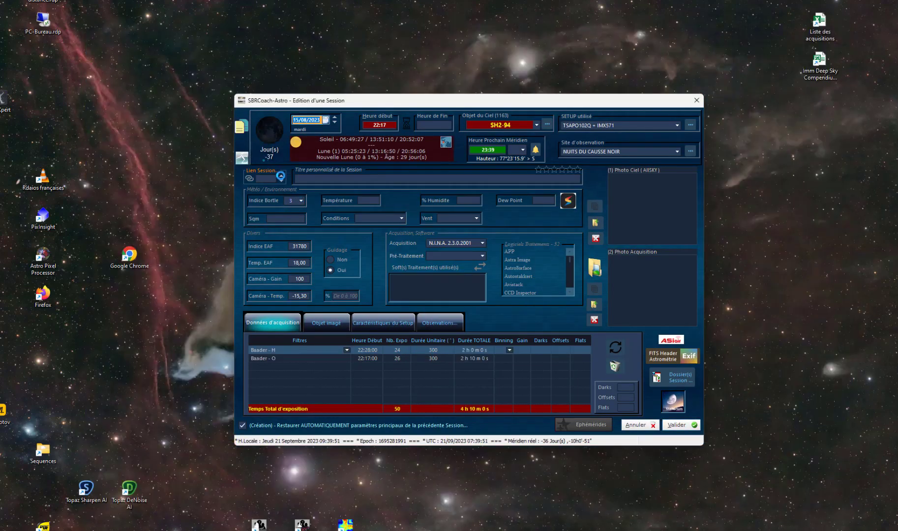
click(670, 428)
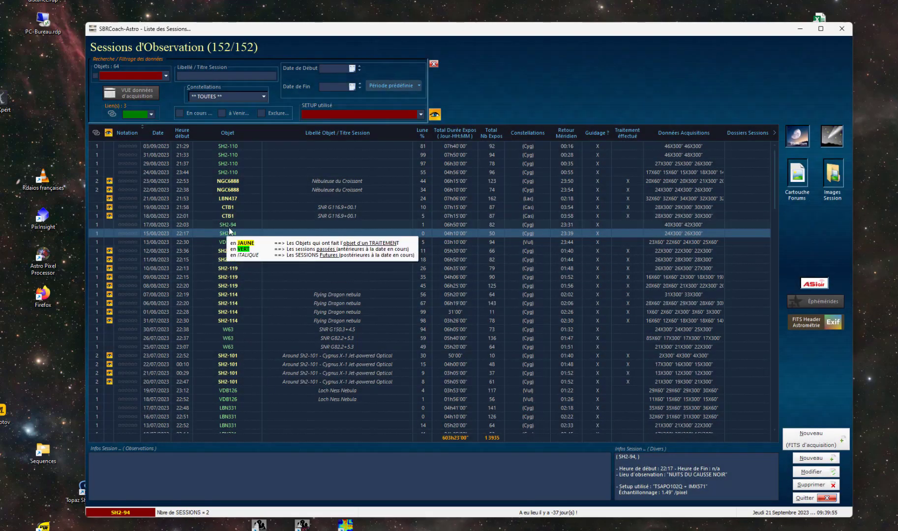
Filter the sessions on SH2-94, review the overview of their acquisition data, and clear the filter.
right_click(229, 227)
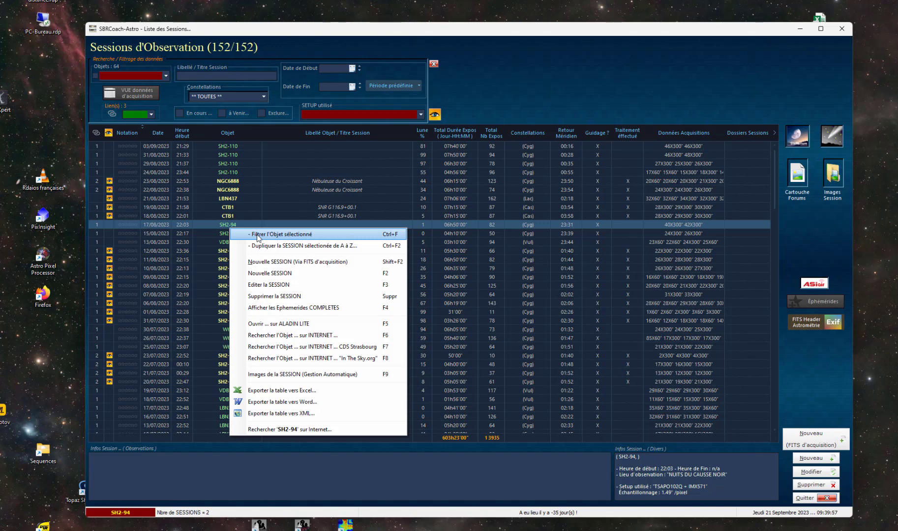
click(258, 234)
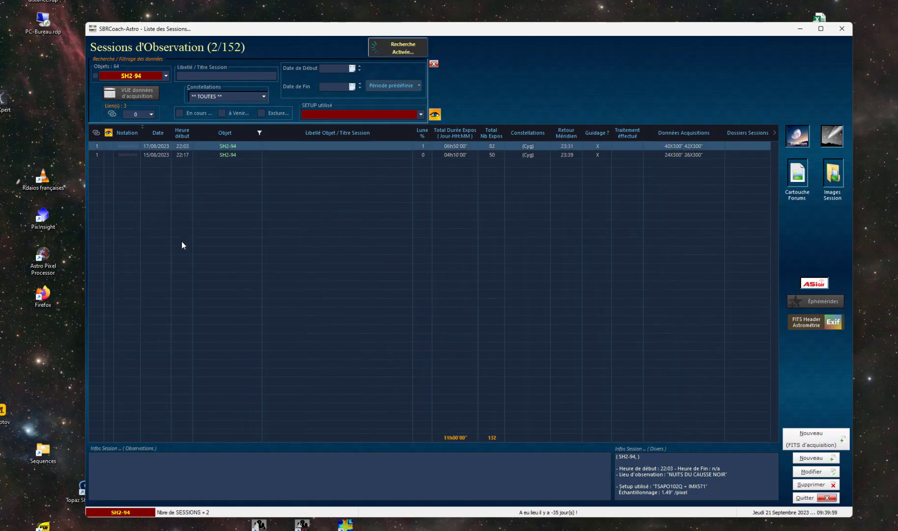
click(136, 95)
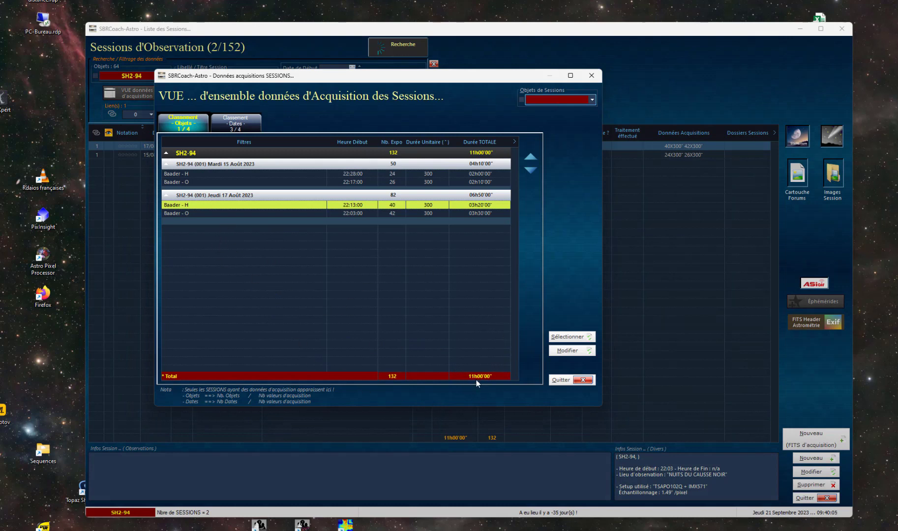
click(560, 380)
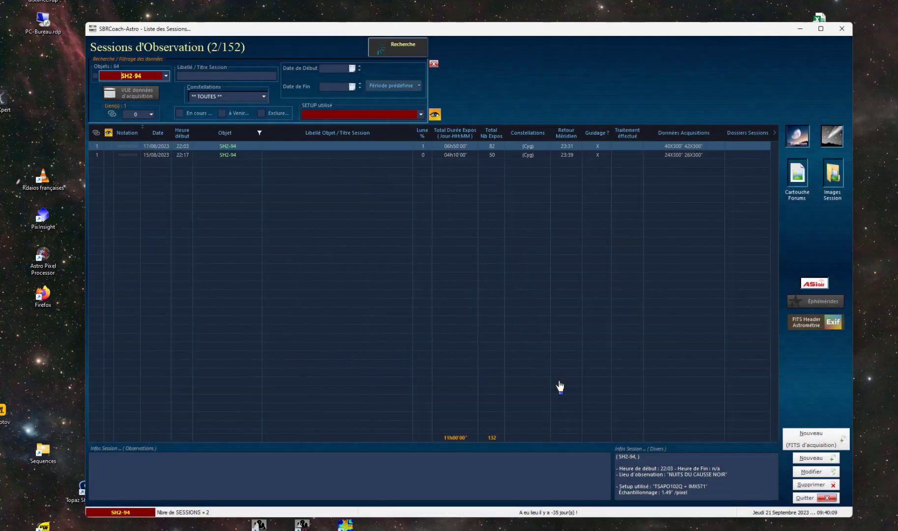
click(434, 62)
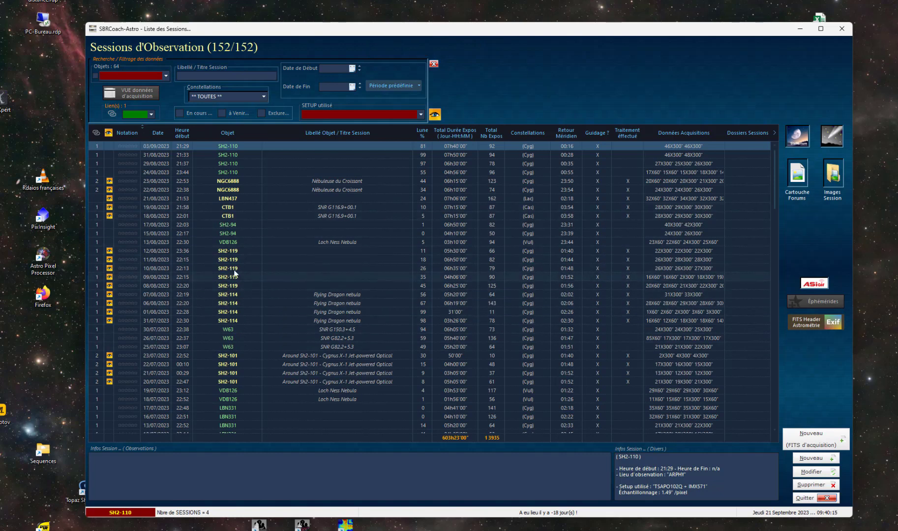
Duplicate the SH2-94 session dated 17/08/2023.
right_click(223, 225)
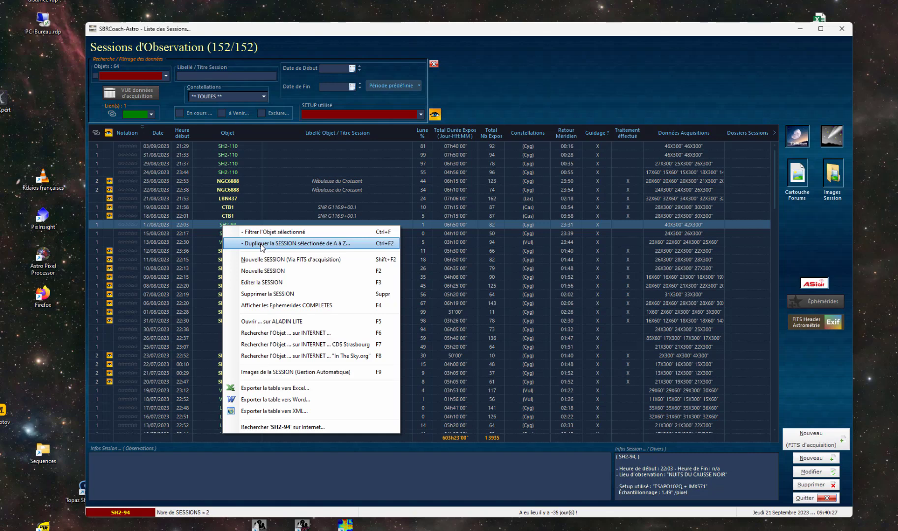
click(262, 246)
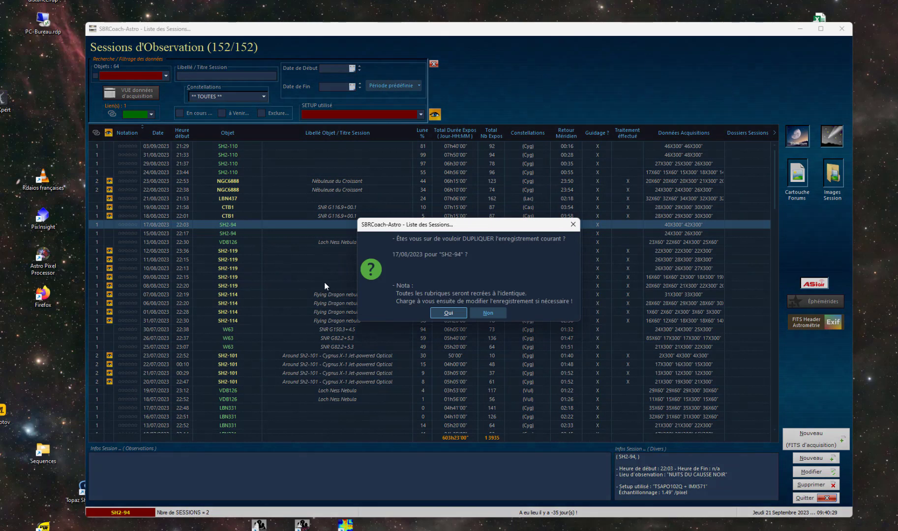
click(448, 313)
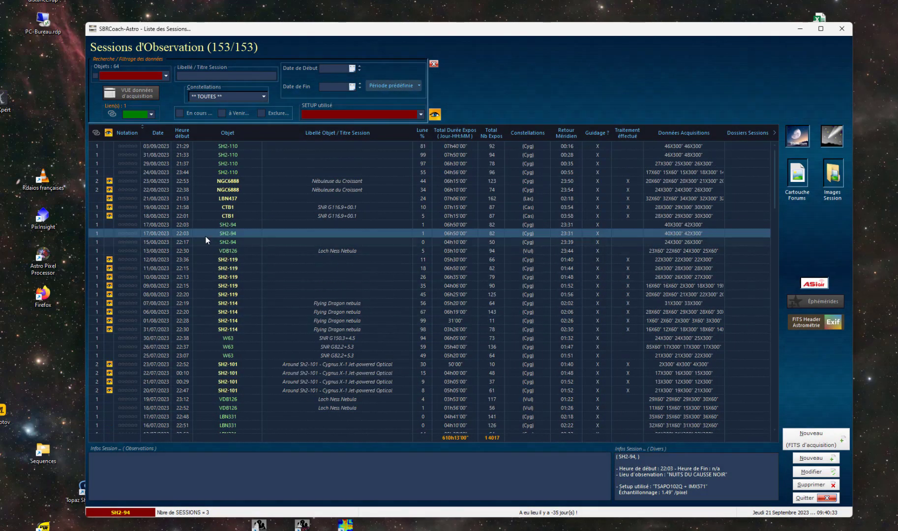
Set the date of the duplicated SH2-94 session to 18/08/2023 and save it.
double_click(151, 238)
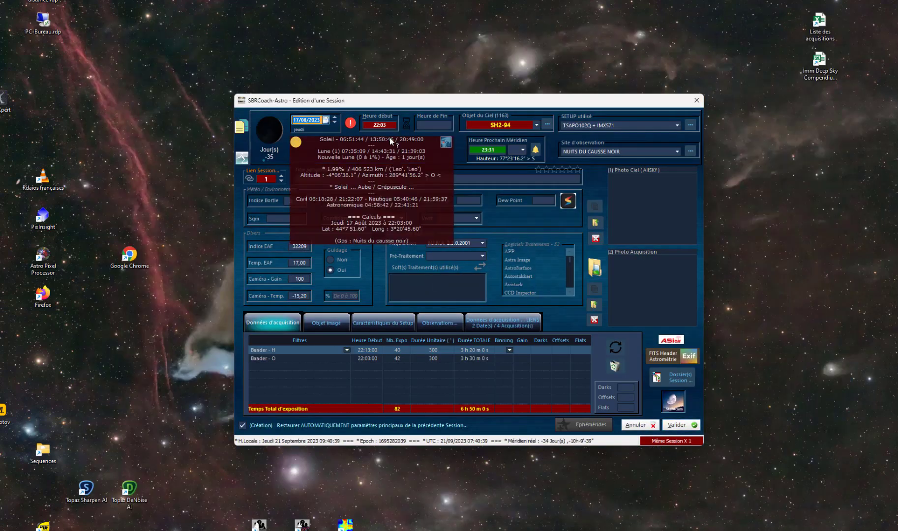
mouse_move(350, 129)
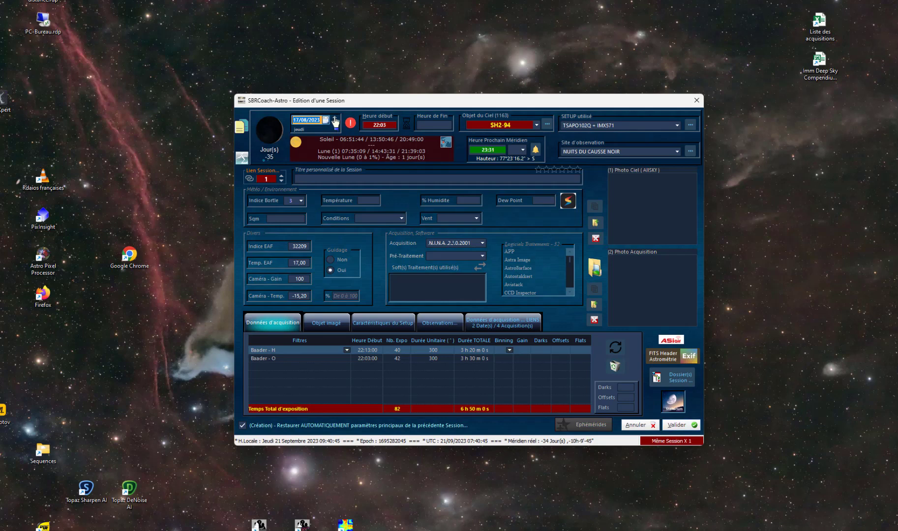
click(335, 119)
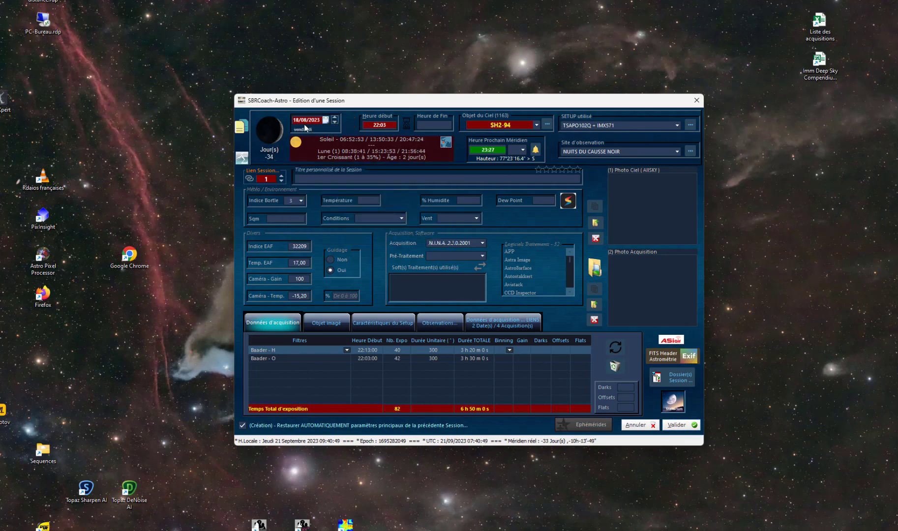
click(669, 427)
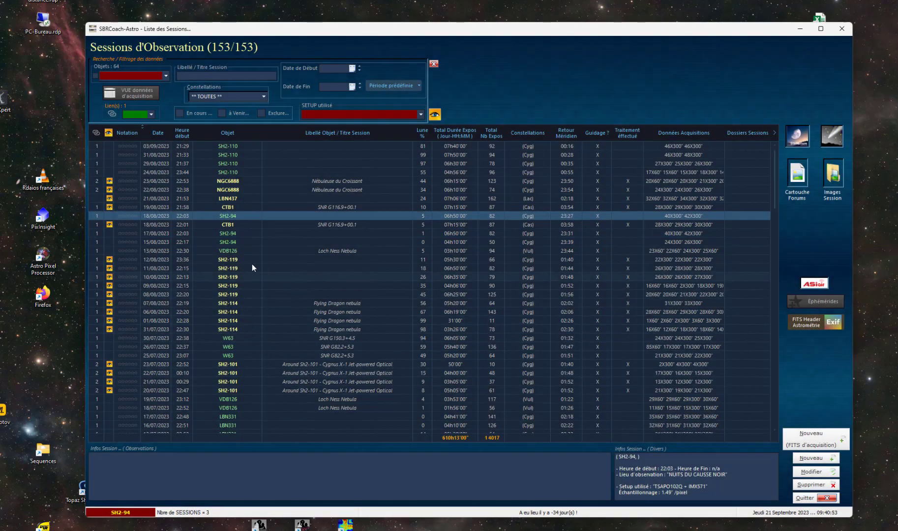
Filter the session list on SH2-94 to review its sessions, and return to the main menu.
right_click(227, 220)
click(257, 227)
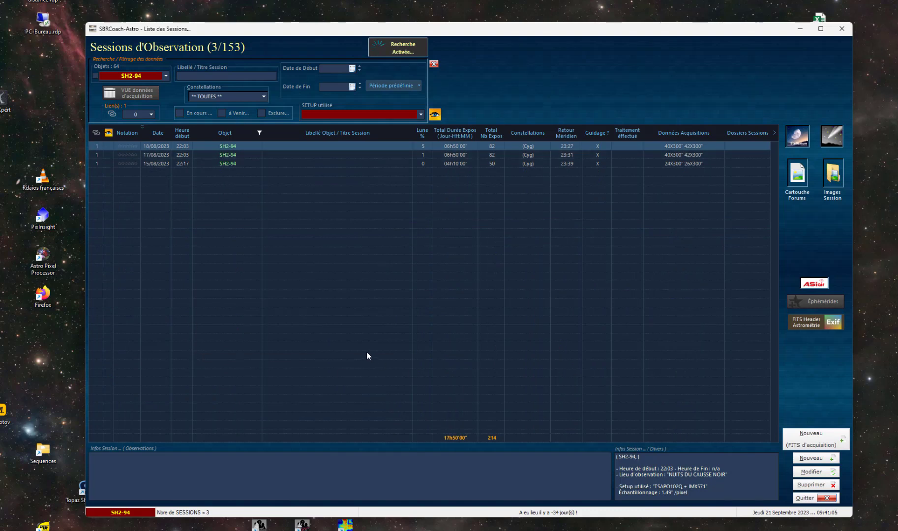
click(805, 497)
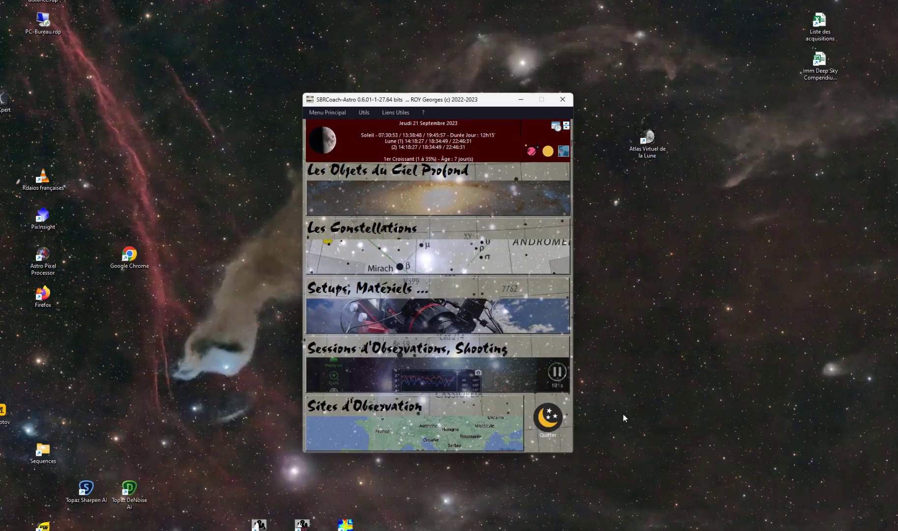